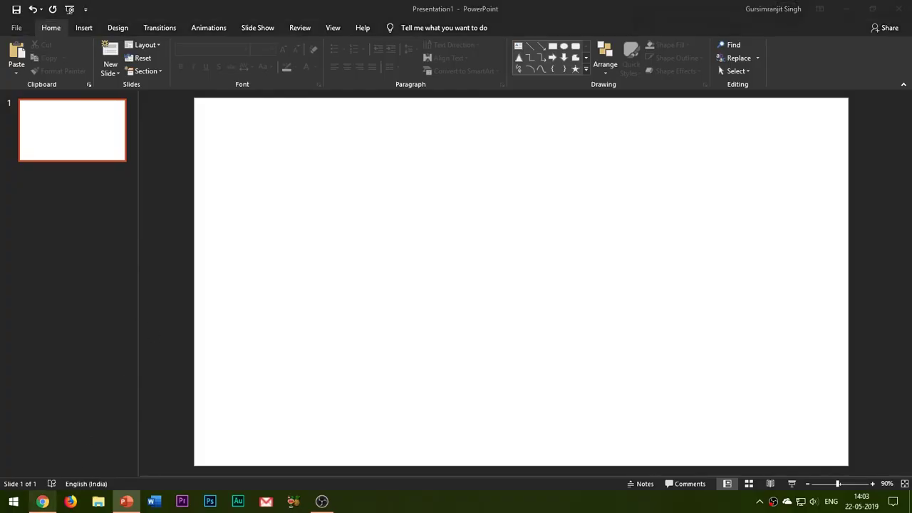
Switch to the browser and save the gauntlet GIF to the Desktop with the file name THANOS
{"action": "scroll", "coordinate": [160, 278], "scroll_direction": "down", "scroll_amount": 1}
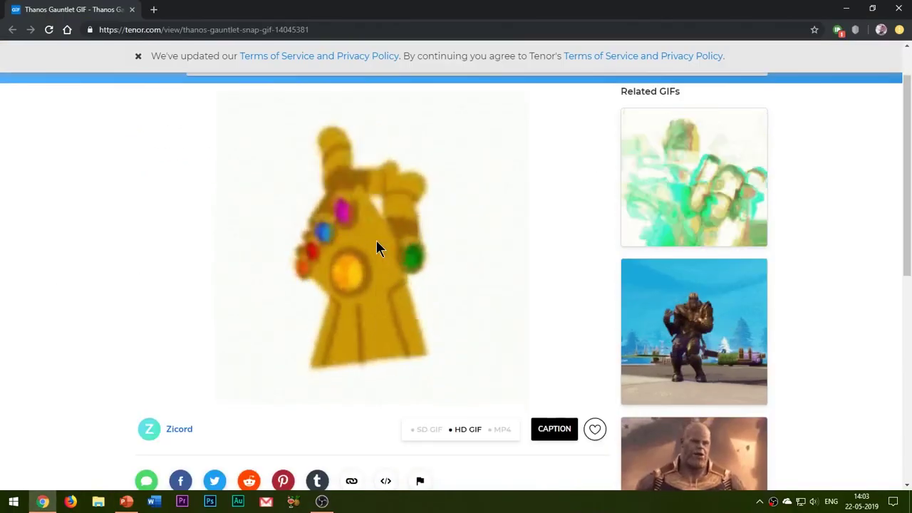
{"action": "right_click", "coordinate": [376, 240]}
{"action": "left_click", "coordinate": [413, 263]}
{"action": "left_click", "coordinate": [47, 94]}
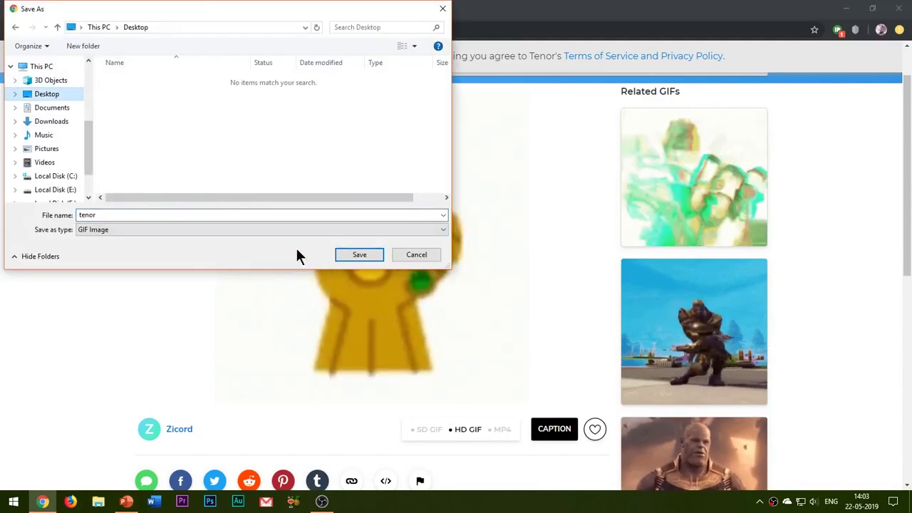
{"action": "left_click", "coordinate": [148, 214]}
{"action": "type", "text": "THANOS"}
{"action": "key", "text": "Return"}
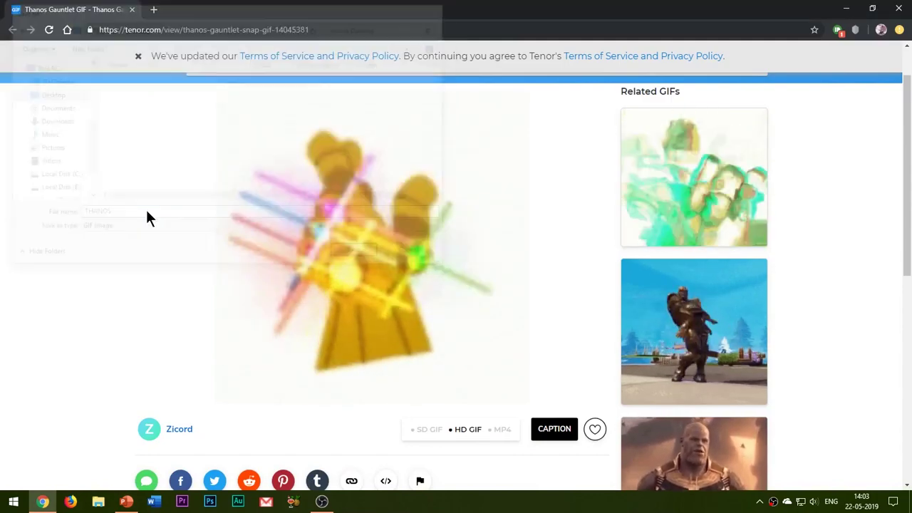
Bring the THANOS GIF from the desktop onto the centre of the blank slide and preview it as a slide show
{"action": "left_click", "coordinate": [909, 504]}
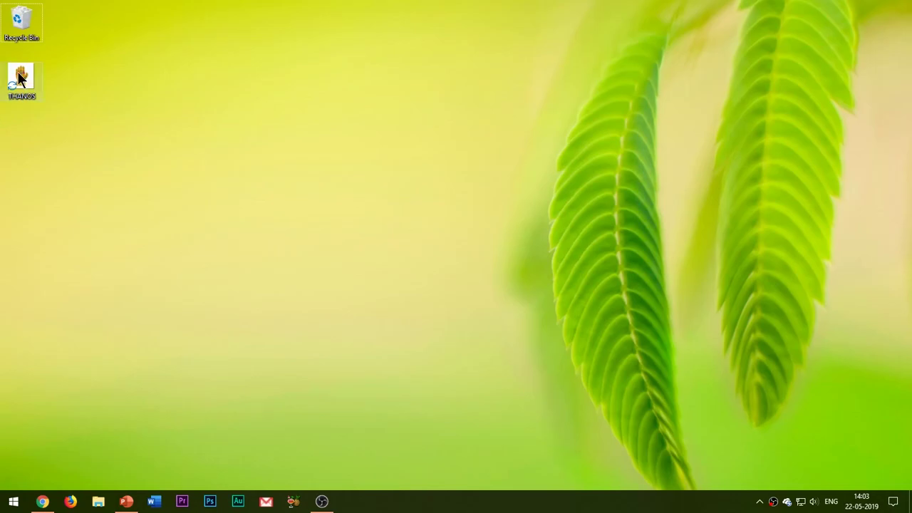
{"action": "left_click_drag", "start_coordinate": [19, 78], "coordinate": [615, 375]}
{"action": "left_click_drag", "start_coordinate": [556, 342], "coordinate": [525, 311]}
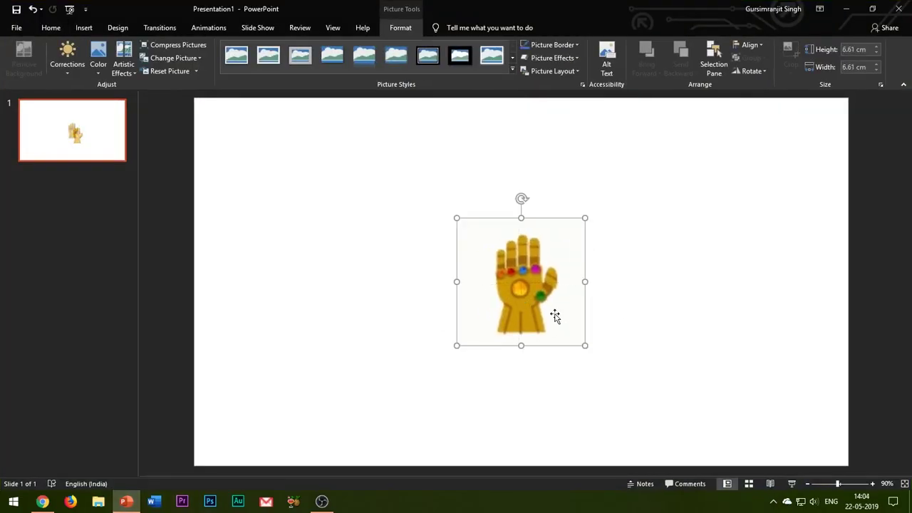
{"action": "key", "text": "F5"}
{"action": "key", "text": "Escape"}
Enlarge the gauntlet GIF to 7.25 cm square and centre it by distributing it horizontally and vertically on the slide
{"action": "left_click_drag", "start_coordinate": [583, 347], "coordinate": [597, 357]}
{"action": "left_click", "coordinate": [760, 46]}
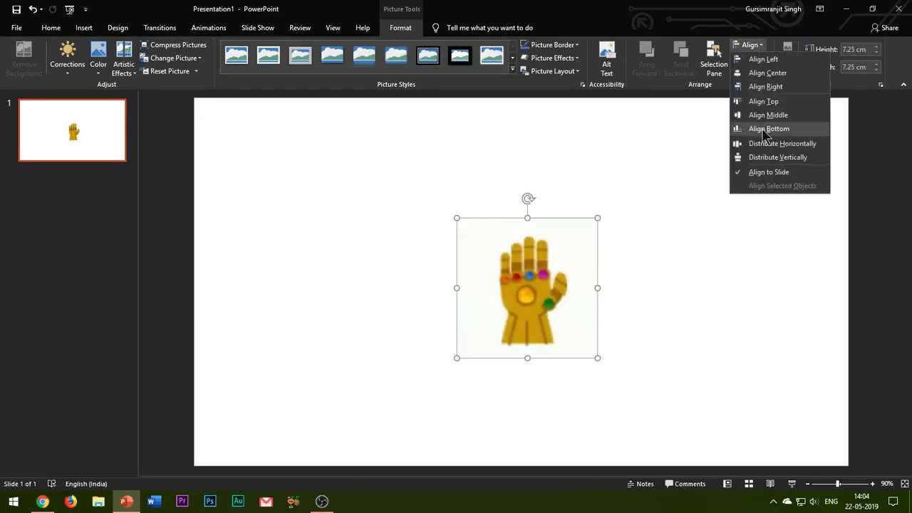
{"action": "left_click", "coordinate": [774, 145]}
{"action": "left_click", "coordinate": [750, 47]}
{"action": "left_click", "coordinate": [772, 158]}
{"action": "left_click", "coordinate": [703, 333]}
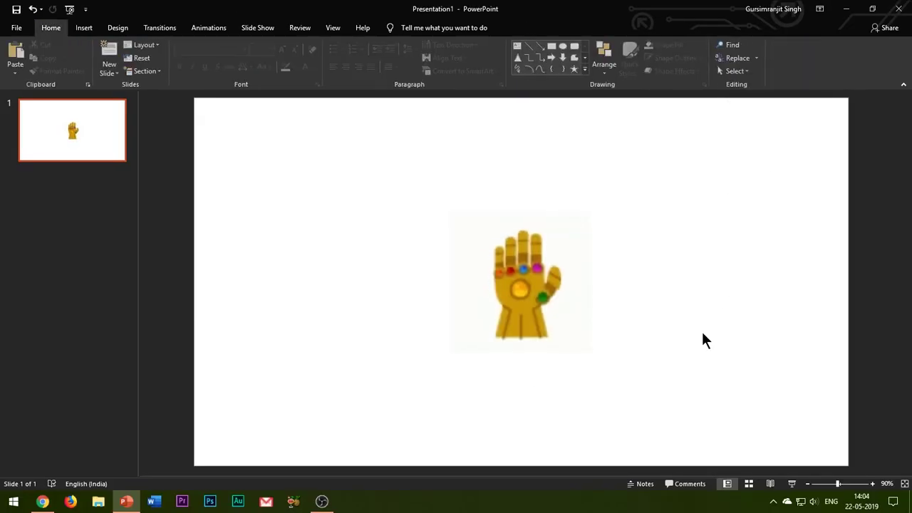
Play the slide show full screen to capture a screenshot of the open-hand gauntlet, and exit the show
{"action": "key", "text": "F5"}
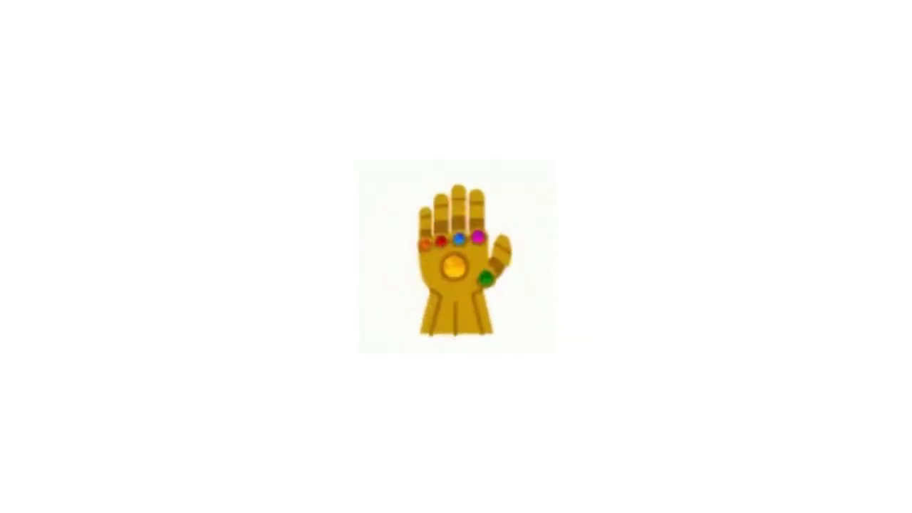
{"action": "key", "text": "Escape"}
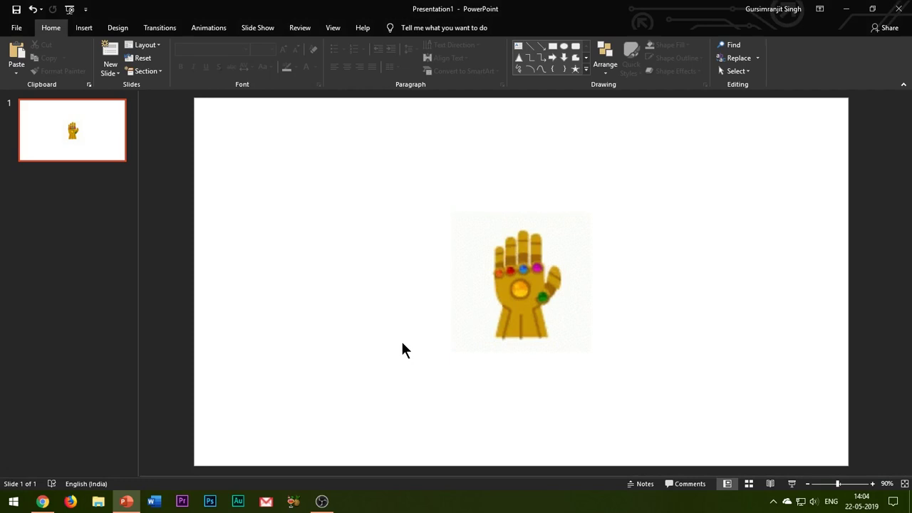
{"action": "key", "text": "F5"}
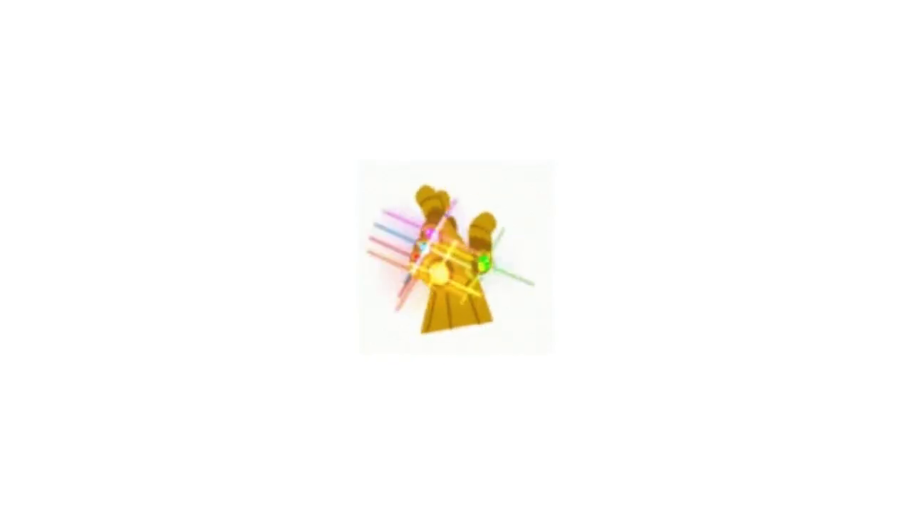
{"action": "key", "text": "Escape"}
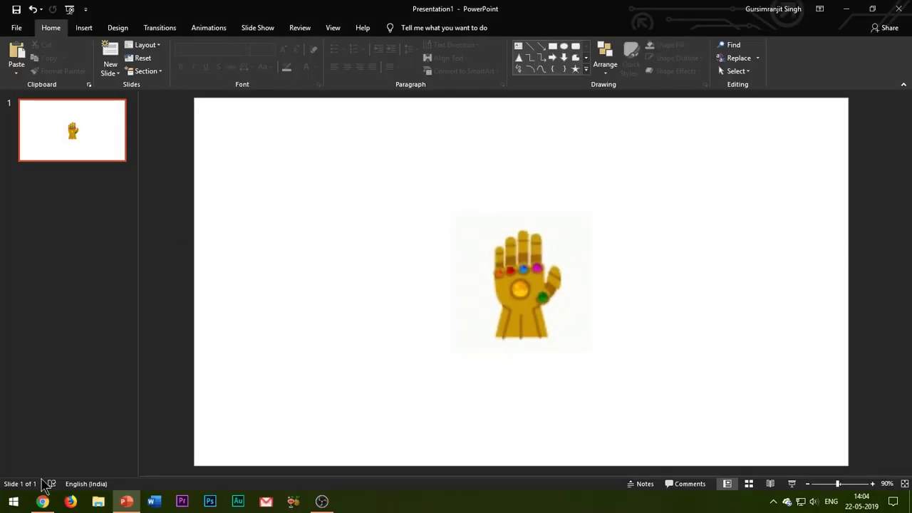
Switch to File Explorer and locate Screenshot (8) in the Screenshots folder under Pictures
{"action": "left_click", "coordinate": [98, 502]}
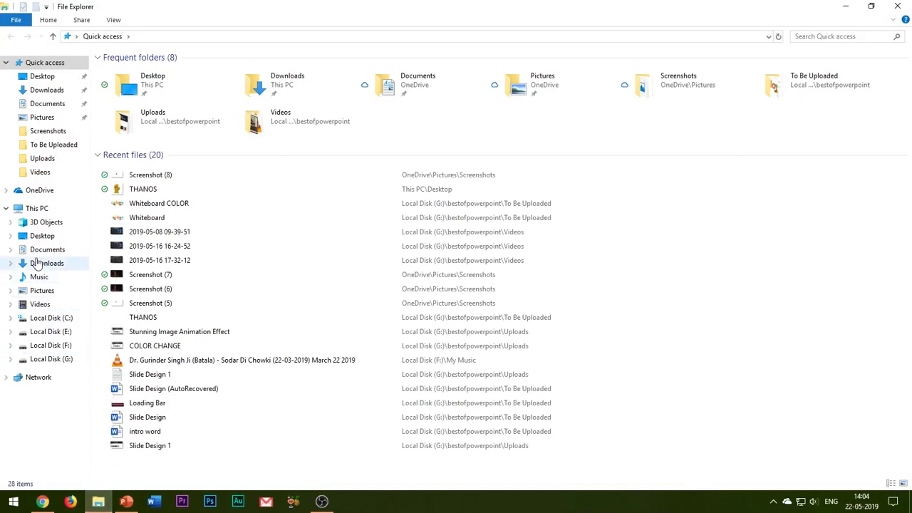
{"action": "left_click", "coordinate": [39, 290]}
{"action": "double_click", "coordinate": [151, 96]}
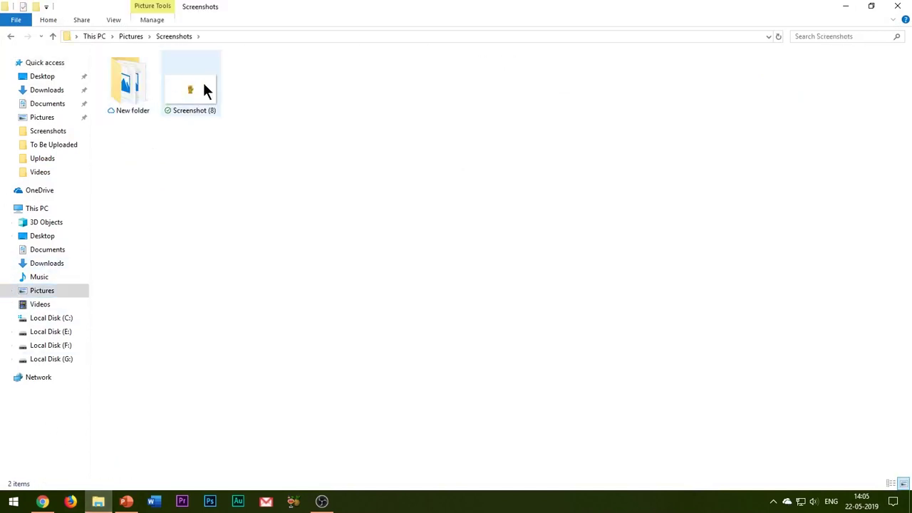
{"action": "left_click", "coordinate": [204, 92]}
{"action": "mouse_move", "coordinate": [176, 93]}
{"action": "left_mouse_down"}
{"action": "mouse_move", "coordinate": [278, 299]}
{"action": "mouse_move", "coordinate": [165, 92]}
{"action": "left_mouse_up"}
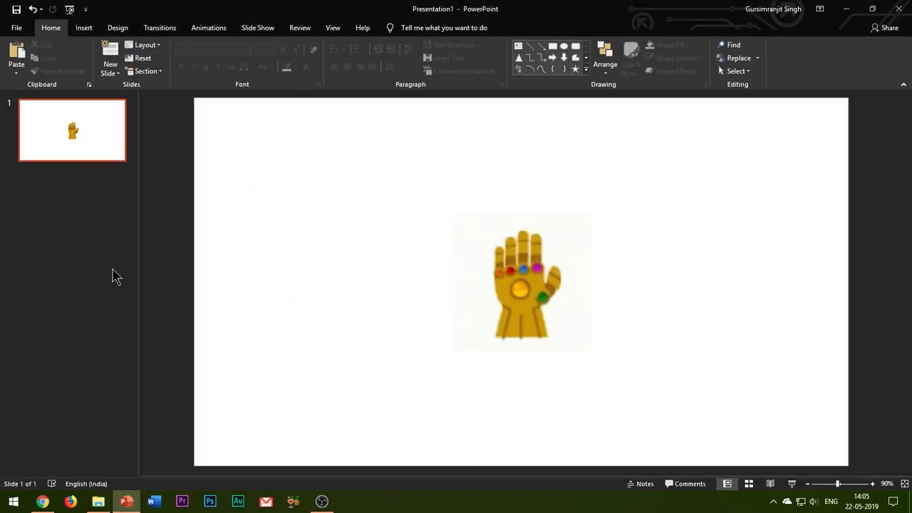
Add a new slide to the presentation and move it ahead of the gauntlet GIF slide
{"action": "right_click", "coordinate": [73, 206]}
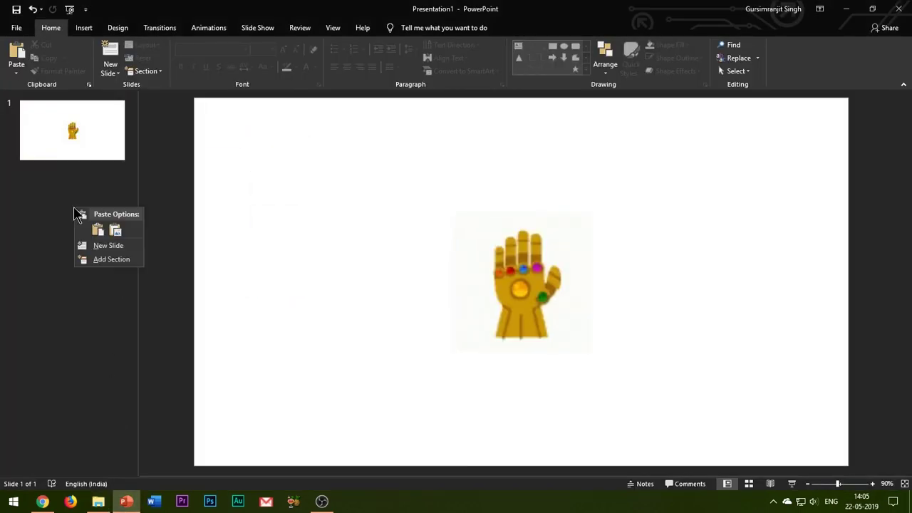
{"action": "left_click", "coordinate": [95, 243]}
{"action": "left_click_drag", "start_coordinate": [90, 211], "coordinate": [91, 147]}
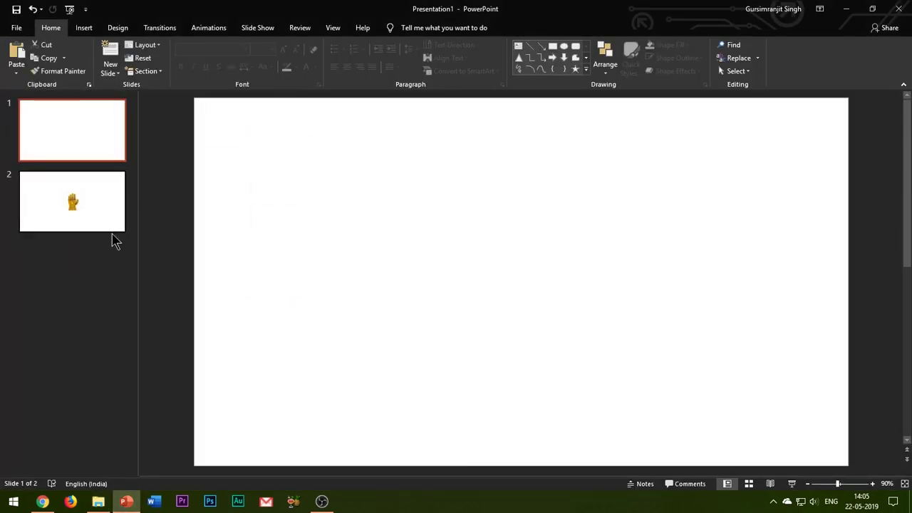
Insert Screenshot (8) from File Explorer on the empty first slide and preview the slide show
{"action": "left_click", "coordinate": [98, 501]}
{"action": "left_click_drag", "start_coordinate": [187, 96], "coordinate": [533, 239]}
{"action": "key", "text": "F5"}
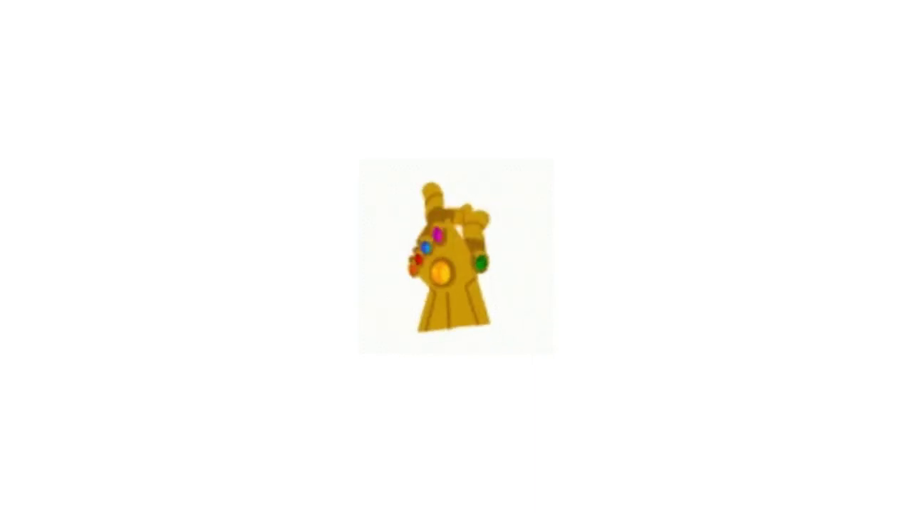
{"action": "key", "text": "Escape"}
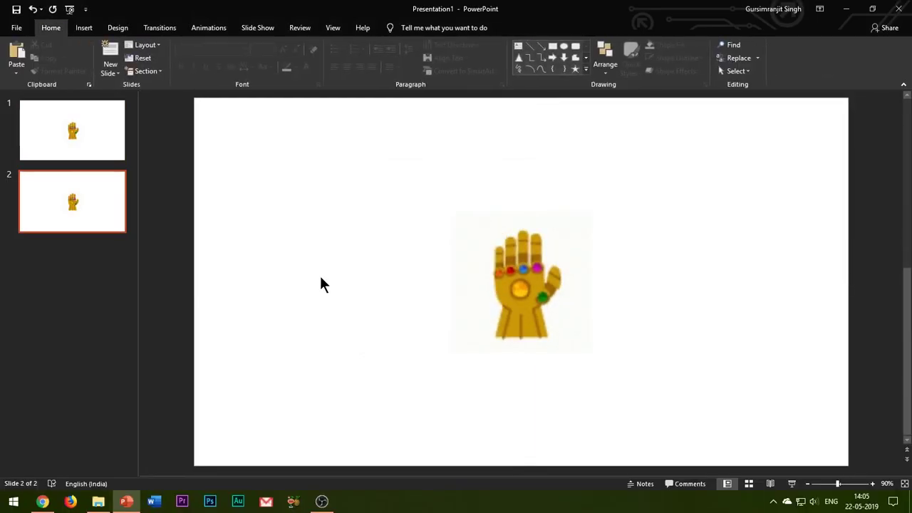
Draw a horizontal line about 1.06 cm long from the orange stone towards the left on slide 1
{"action": "left_click", "coordinate": [85, 142]}
{"action": "left_click", "coordinate": [83, 27]}
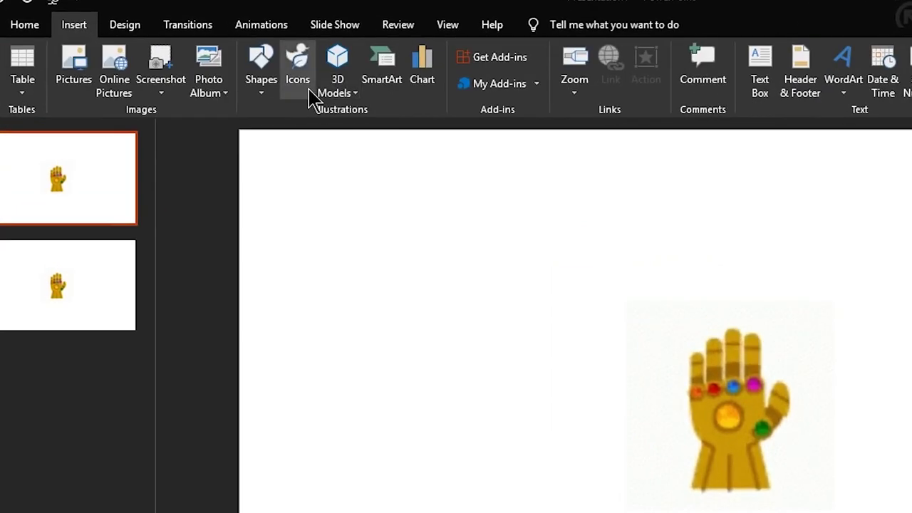
{"action": "left_click", "coordinate": [259, 91]}
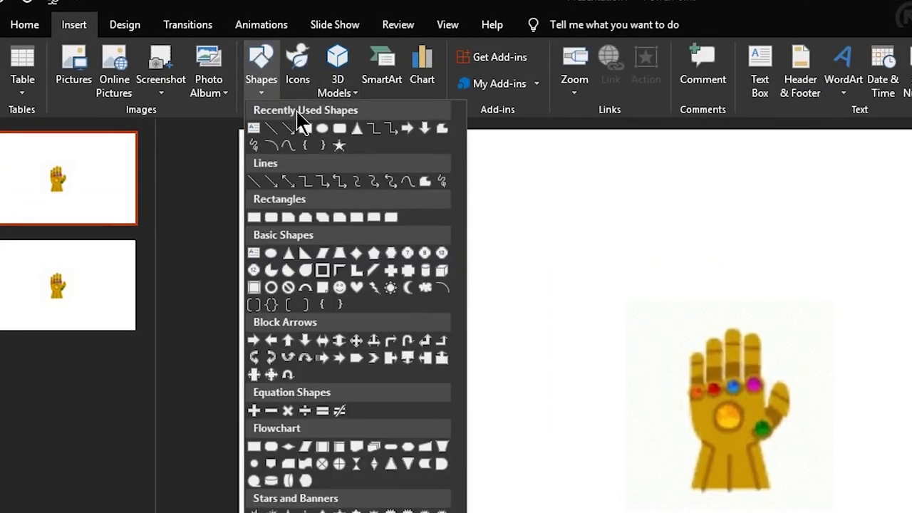
{"action": "left_click", "coordinate": [271, 129]}
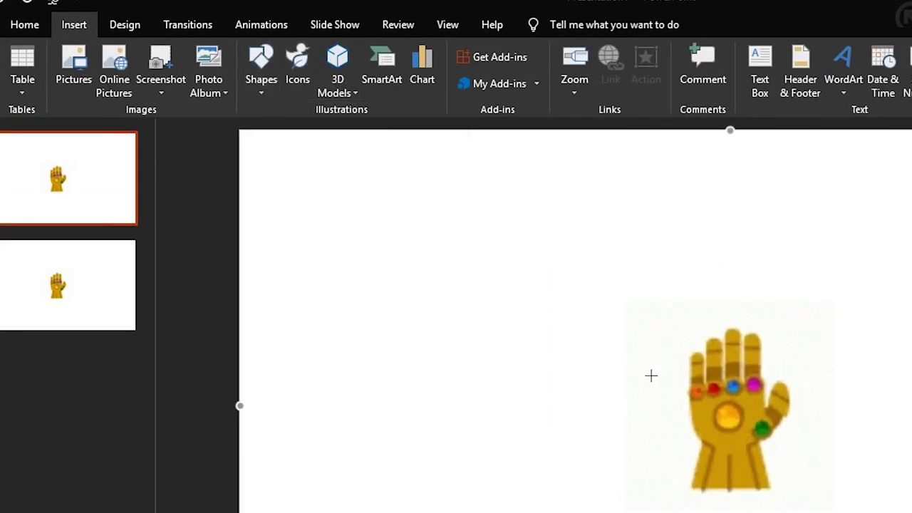
{"action": "left_click_drag", "start_coordinate": [690, 395], "coordinate": [656, 394]}
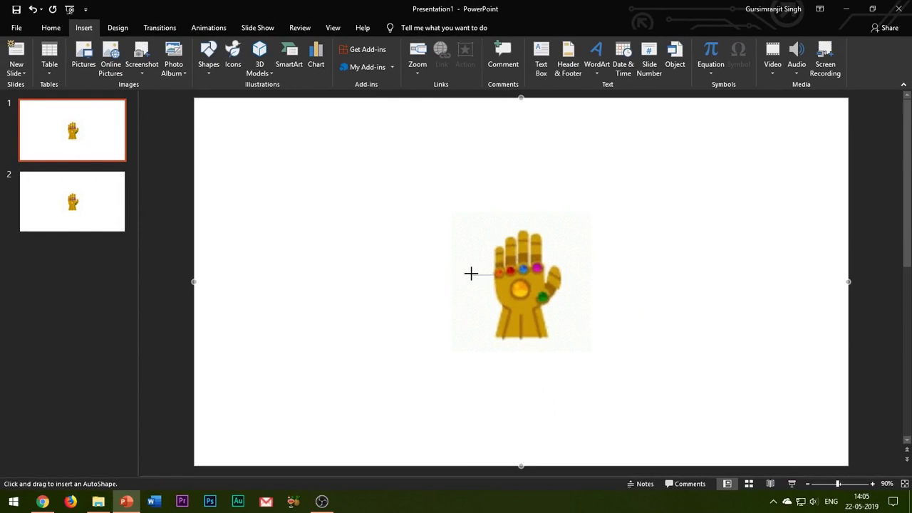
Extend the orange stone's callout with a vertical line about 0.52 cm long and a long horizontal line towards the left
{"action": "left_click_drag", "start_coordinate": [471, 274], "coordinate": [484, 310]}
{"action": "left_click", "coordinate": [485, 275]}
{"action": "key", "text": "ctrl+d"}
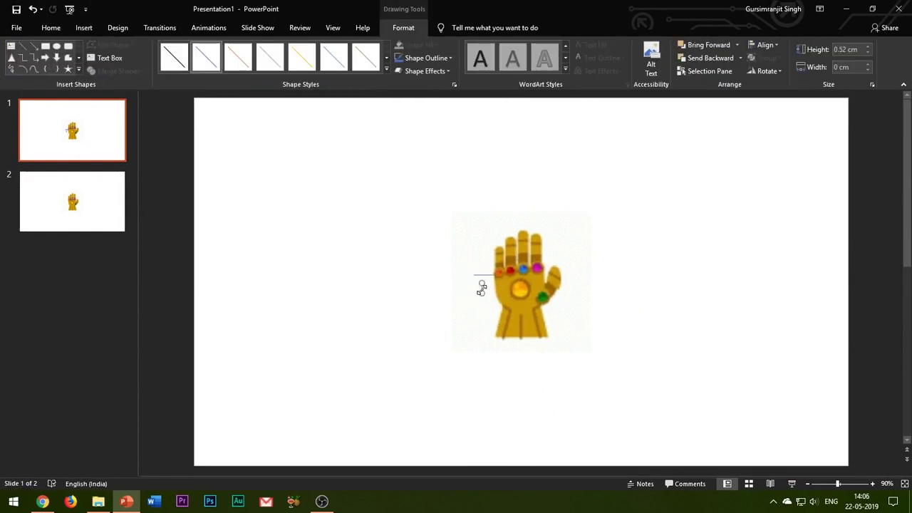
{"action": "mouse_move", "coordinate": [474, 275]}
{"action": "left_mouse_down"}
{"action": "mouse_move", "coordinate": [474, 282]}
{"action": "mouse_move", "coordinate": [418, 288]}
{"action": "mouse_move", "coordinate": [327, 278]}
{"action": "mouse_move", "coordinate": [331, 284]}
{"action": "left_mouse_up"}
{"action": "left_click", "coordinate": [481, 327]}
{"action": "left_click", "coordinate": [472, 333]}
{"action": "double_click", "coordinate": [485, 277]}
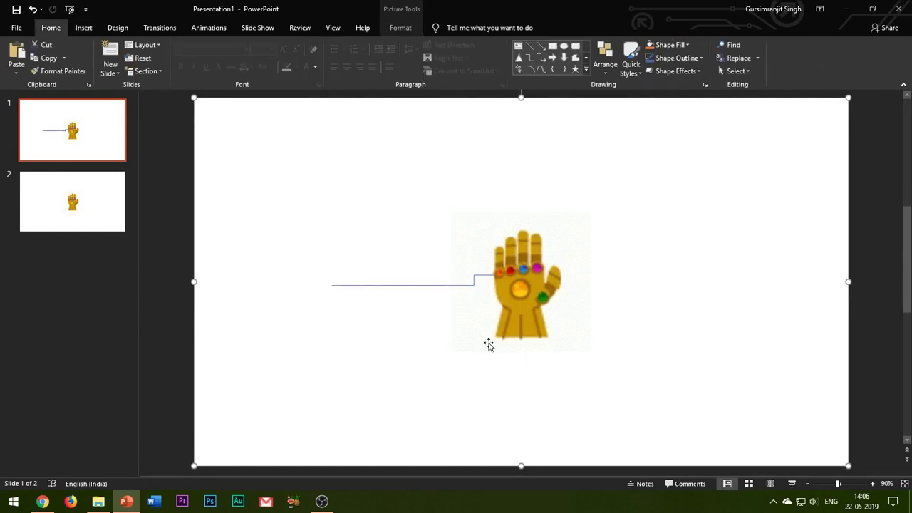
Try to set the outline of the short horizontal callout line to Black, Text 1, Lighter 5%
{"action": "left_click", "coordinate": [473, 284]}
{"action": "left_click", "coordinate": [484, 275], "text": "shift"}
{"action": "left_click", "coordinate": [444, 72]}
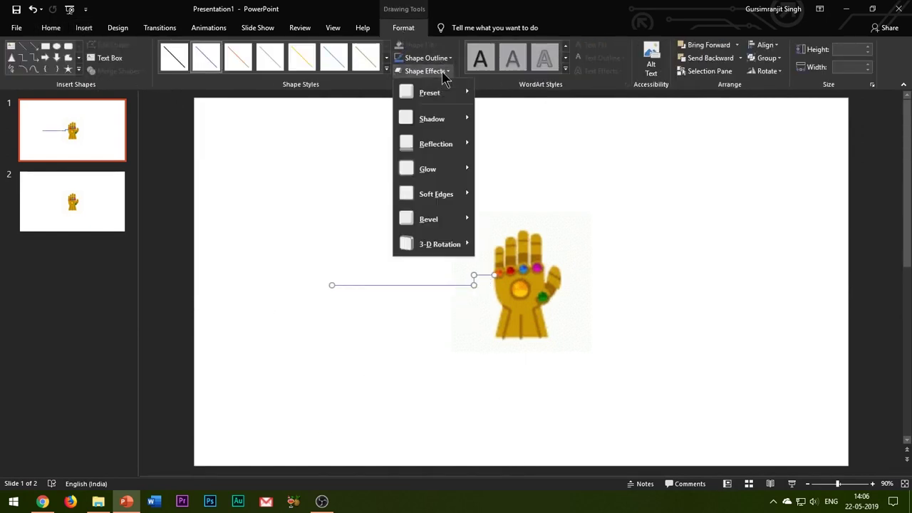
{"action": "left_click", "coordinate": [444, 73]}
{"action": "left_click", "coordinate": [469, 333]}
{"action": "left_click", "coordinate": [491, 276]}
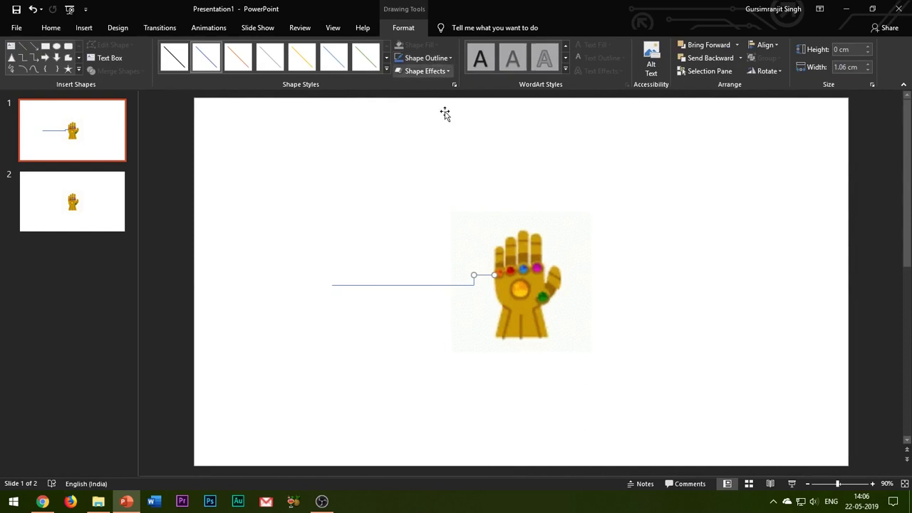
{"action": "left_click", "coordinate": [426, 58]}
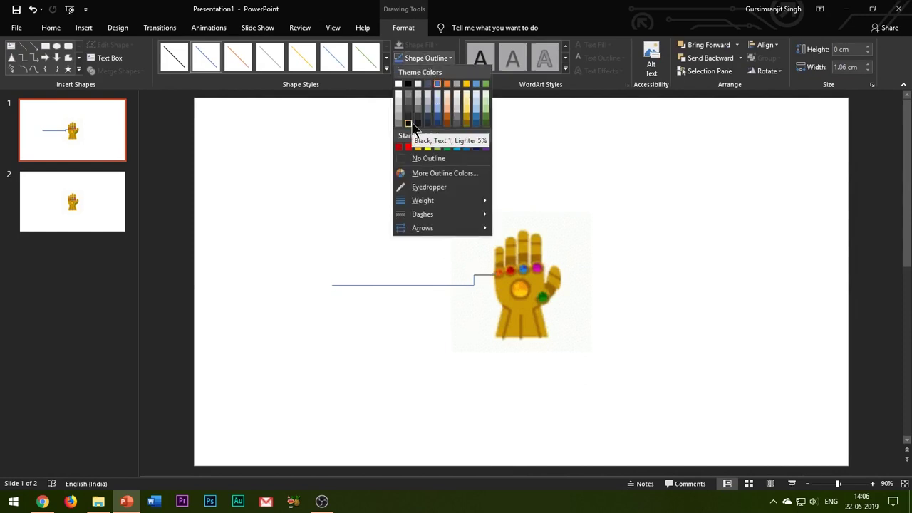
{"action": "left_click", "coordinate": [408, 125]}
{"action": "left_click", "coordinate": [342, 368]}
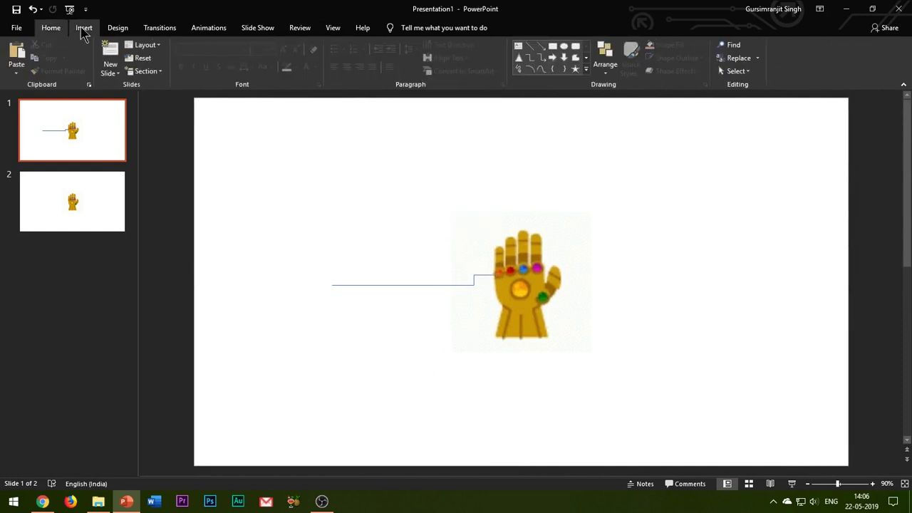
Add a text box reading "YOUR TEXT HERE" and place it just above the callout's long horizontal line
{"action": "left_click", "coordinate": [84, 27]}
{"action": "left_click", "coordinate": [543, 65]}
{"action": "left_click", "coordinate": [360, 277]}
{"action": "type", "text": "YOUR"}
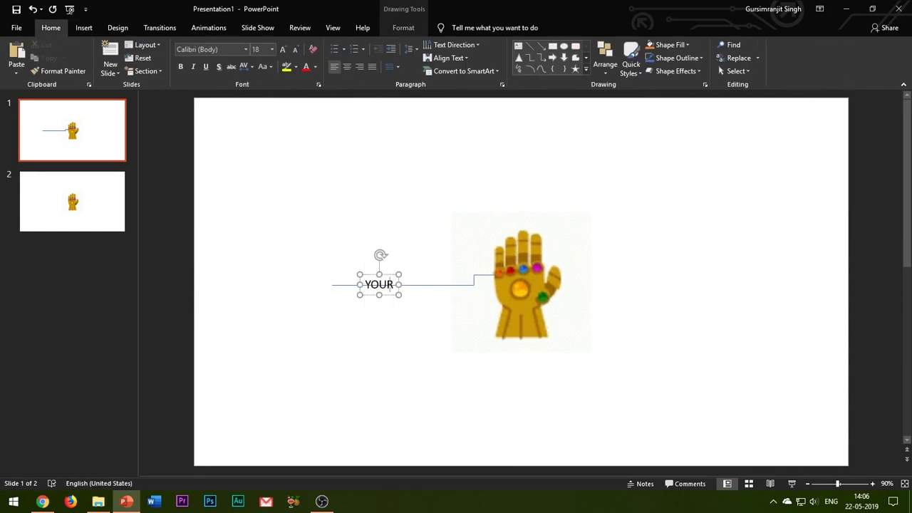
{"action": "type", "text": " TEXT HERE"}
{"action": "left_click_drag", "start_coordinate": [420, 275], "coordinate": [421, 264]}
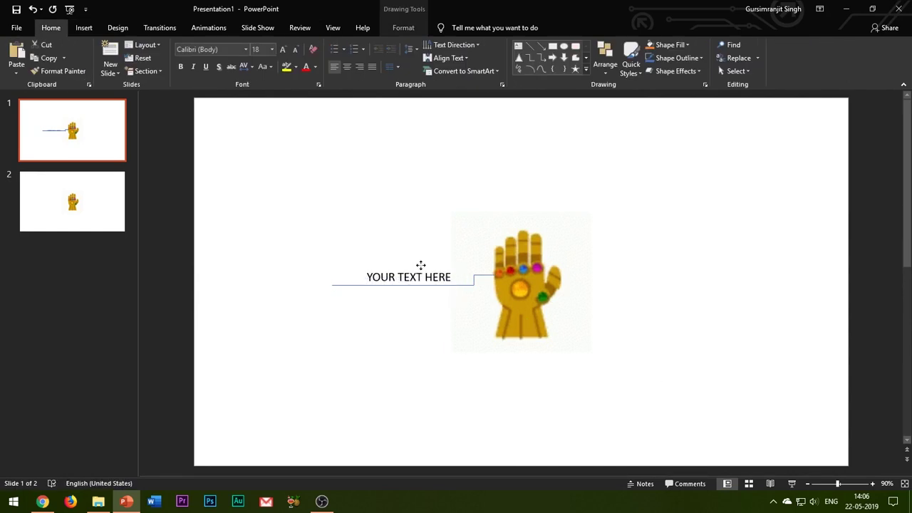
{"action": "left_click", "coordinate": [518, 438]}
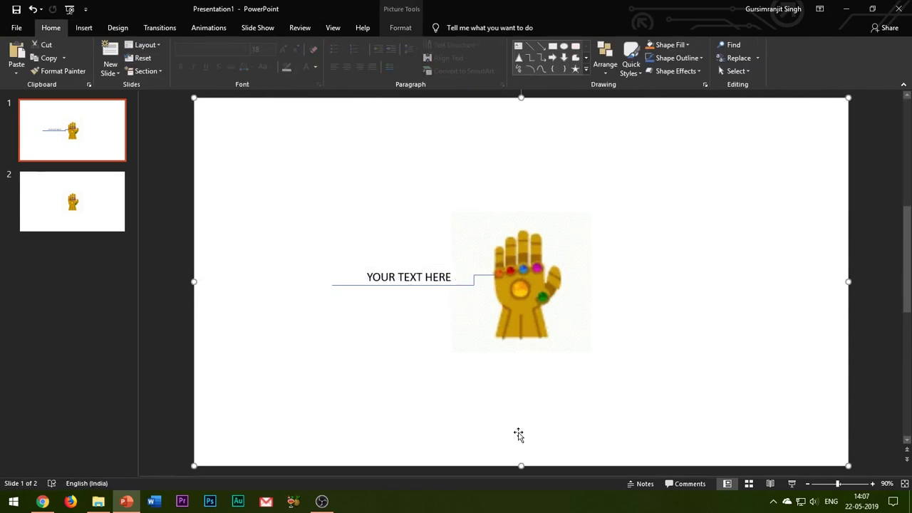
Build a second callout path from the red stone: a vertical line up, a horizontal line left and a short vertical line up
{"action": "left_click", "coordinate": [475, 278]}
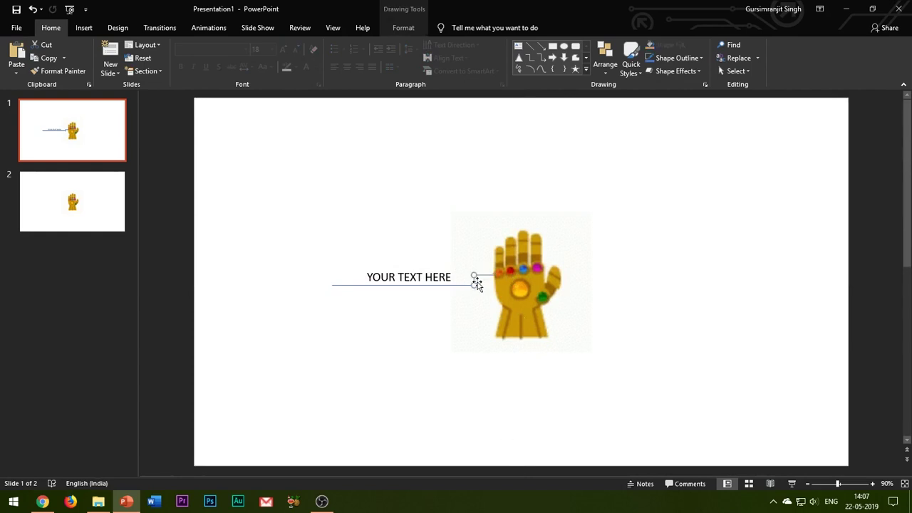
{"action": "left_click_drag", "start_coordinate": [487, 292], "coordinate": [511, 215]}
{"action": "left_click", "coordinate": [510, 213]}
{"action": "double_click", "coordinate": [464, 211]}
{"action": "left_click_drag", "start_coordinate": [450, 219], "coordinate": [468, 204]}
Duplicate the long horizontal callout line and attach the copy to the upper end of the red stone's callout
{"action": "left_click", "coordinate": [458, 287]}
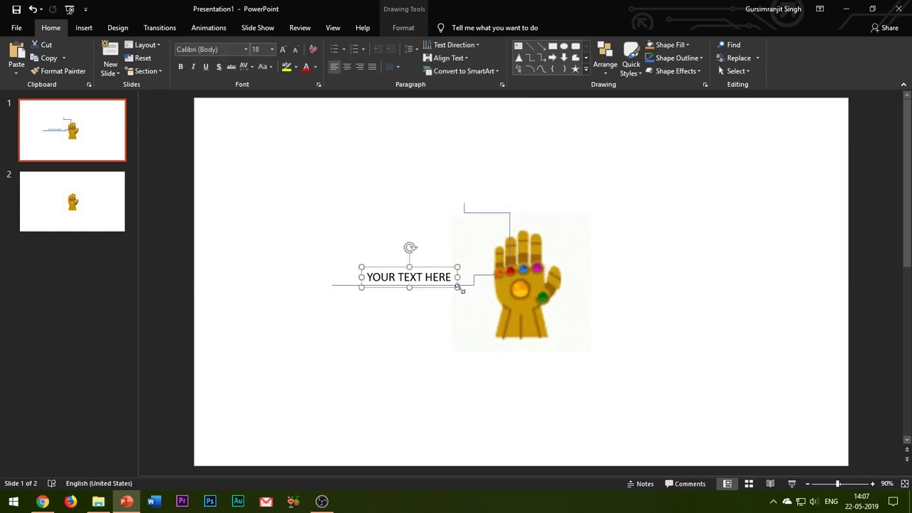
{"action": "left_click", "coordinate": [461, 286]}
{"action": "key", "text": "ctrl+d"}
{"action": "left_click_drag", "start_coordinate": [459, 293], "coordinate": [442, 203]}
Duplicate the "YOUR TEXT HERE" text box and place the copy above the red stone's callout line, undoing the accidental picture move
{"action": "left_click", "coordinate": [431, 270]}
{"action": "key", "text": "ctrl+d"}
{"action": "left_click_drag", "start_coordinate": [456, 272], "coordinate": [435, 190]}
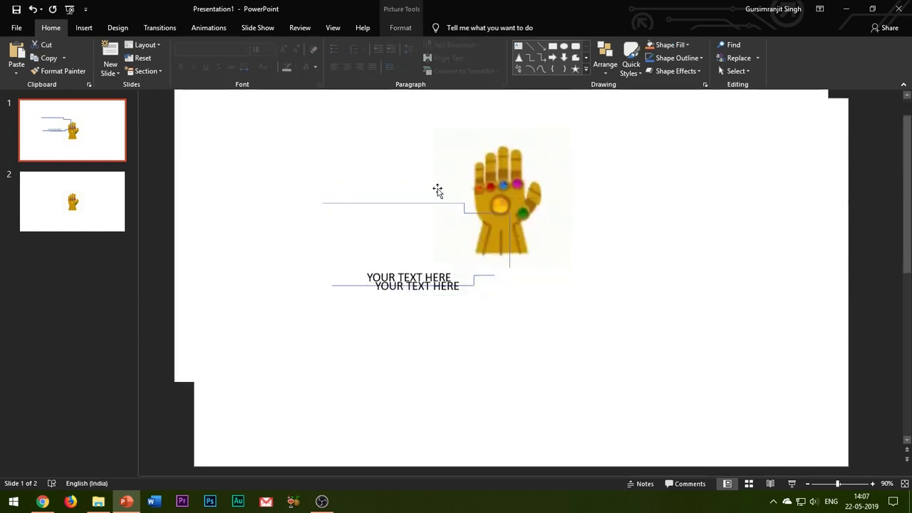
{"action": "key", "text": "ctrl+z"}
{"action": "left_click_drag", "start_coordinate": [459, 296], "coordinate": [433, 204]}
{"action": "left_click", "coordinate": [461, 279]}
{"action": "left_click", "coordinate": [510, 220]}
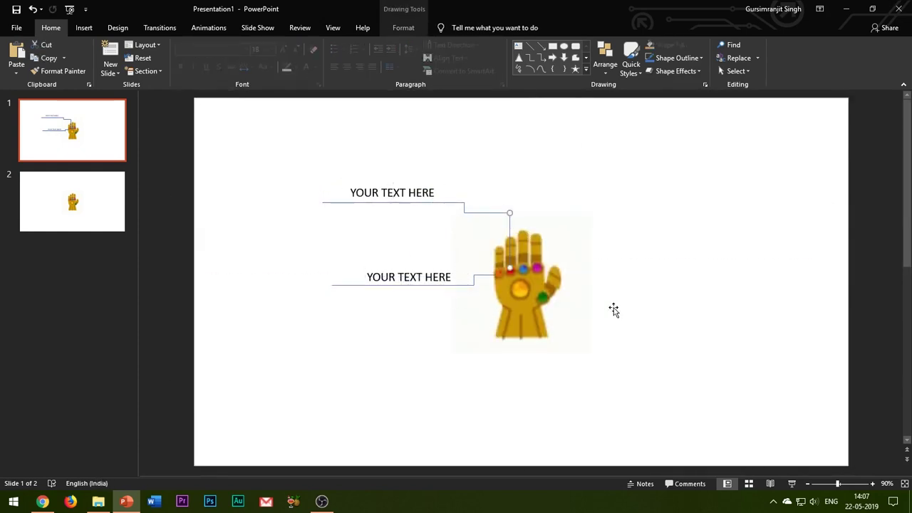
Duplicate callout lines to build the blue stone's callout: a vertical line rising above the middle finger, topped by a centred long horizontal line
{"action": "key", "text": "ctrl+d"}
{"action": "left_click_drag", "start_coordinate": [521, 222], "coordinate": [521, 162]}
{"action": "left_click", "coordinate": [446, 203]}
{"action": "key", "text": "ctrl+d"}
{"action": "left_click_drag", "start_coordinate": [421, 211], "coordinate": [522, 162]}
{"action": "left_click", "coordinate": [522, 173], "text": "shift"}
Copy the "YOUR TEXT HERE" text box and place the copy above the blue stone's horizontal callout line
{"action": "left_click", "coordinate": [412, 183]}
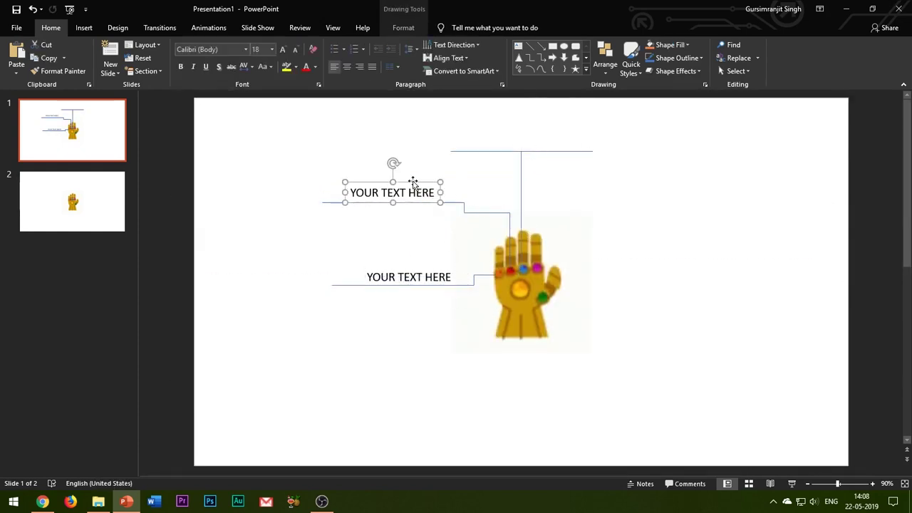
{"action": "key", "text": "ctrl+c"}
{"action": "key", "text": "ctrl+v"}
{"action": "left_click_drag", "start_coordinate": [442, 194], "coordinate": [563, 133]}
{"action": "left_click", "coordinate": [558, 219]}
Build the pink stone's callout path from duplicated lines: a vertical line up, a short horizontal line right and a short vertical line down
{"action": "left_click", "coordinate": [490, 277]}
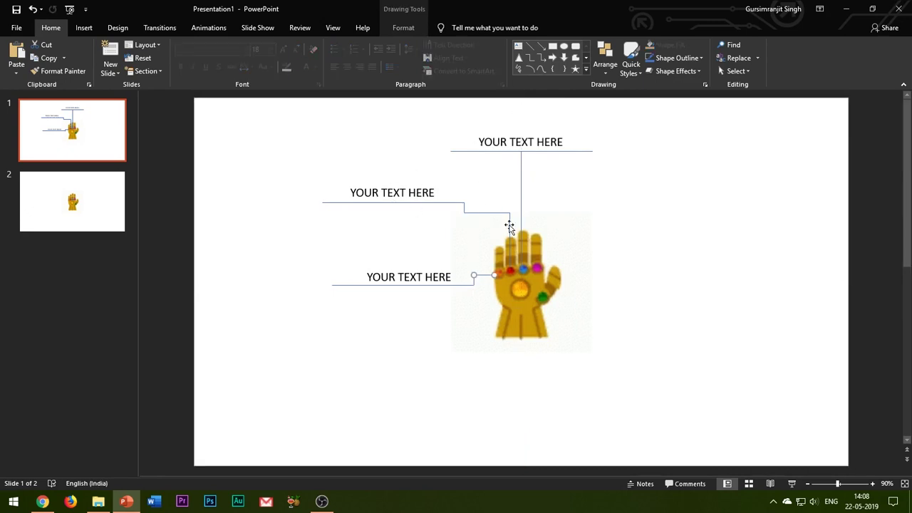
{"action": "left_click_drag", "start_coordinate": [519, 253], "coordinate": [540, 245]}
{"action": "left_click_drag", "start_coordinate": [539, 212], "coordinate": [540, 185]}
{"action": "left_click", "coordinate": [491, 212]}
{"action": "key", "text": "ctrl+d"}
{"action": "left_click_drag", "start_coordinate": [492, 222], "coordinate": [560, 192]}
{"action": "left_click", "coordinate": [474, 280]}
{"action": "key", "text": "ctrl+d"}
{"action": "left_click_drag", "start_coordinate": [483, 288], "coordinate": [559, 198]}
Duplicate the long horizontal callout line and attach the copy to the end of the pink stone's callout path
{"action": "left_click", "coordinate": [463, 221]}
{"action": "left_click", "coordinate": [458, 204]}
{"action": "key", "text": "ctrl+d"}
{"action": "left_click_drag", "start_coordinate": [409, 212], "coordinate": [637, 204]}
Paste a copy of the "YOUR TEXT HERE" text box and place it above the pink stone's callout line
{"action": "left_click", "coordinate": [416, 280]}
{"action": "key", "text": "ctrl+v"}
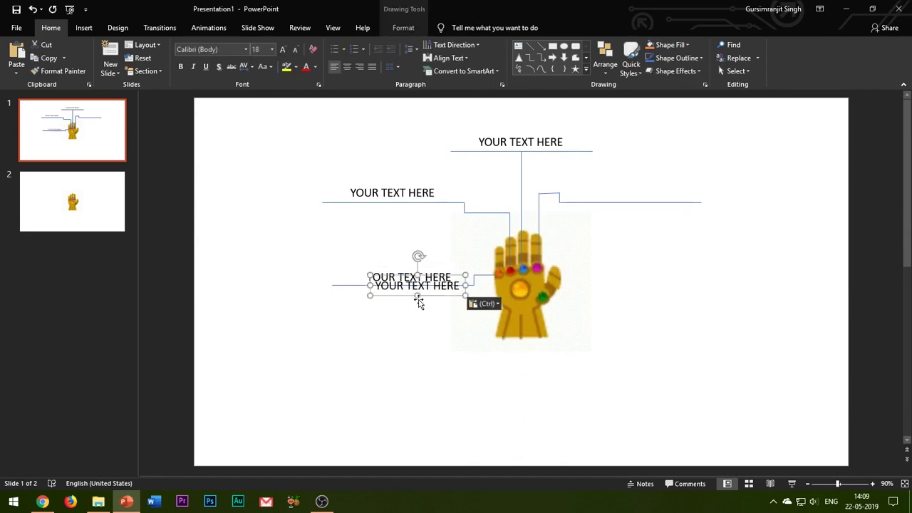
{"action": "left_click_drag", "start_coordinate": [458, 274], "coordinate": [671, 181]}
{"action": "left_click", "coordinate": [621, 317]}
Build the green stone's callout from duplicated lines: a short horizontal line right, a short vertical line up and a long horizontal line right
{"action": "left_click", "coordinate": [491, 283]}
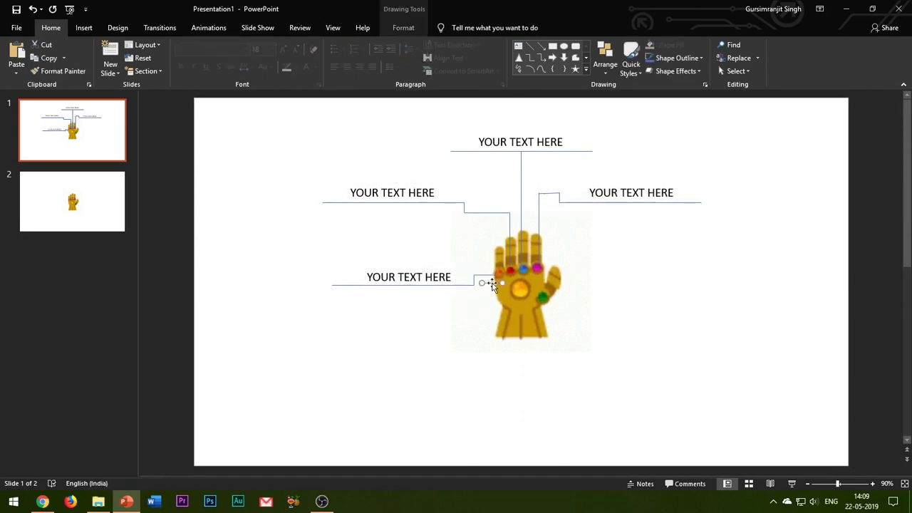
{"action": "left_click", "coordinate": [464, 208]}
{"action": "key", "text": "ctrl+d"}
{"action": "left_click_drag", "start_coordinate": [473, 217], "coordinate": [585, 293]}
{"action": "left_click", "coordinate": [395, 207]}
{"action": "left_click", "coordinate": [378, 203]}
{"action": "key", "text": "ctrl+d"}
{"action": "left_click_drag", "start_coordinate": [370, 212], "coordinate": [623, 287]}
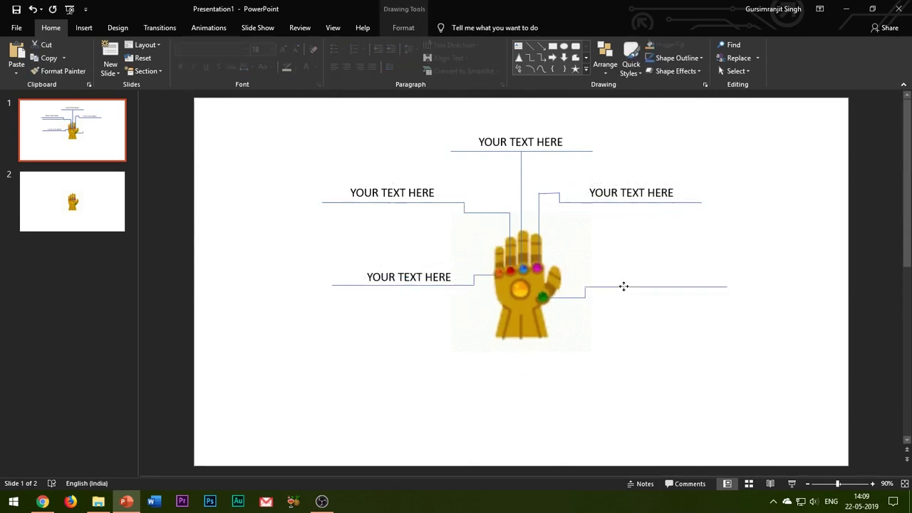
Copy the "YOUR TEXT HERE" text box from the pink stone's callout to just above the green stone's callout line
{"action": "left_click", "coordinate": [625, 189]}
{"action": "left_click_drag", "start_coordinate": [625, 191], "coordinate": [648, 275]}
{"action": "left_click", "coordinate": [680, 355]}
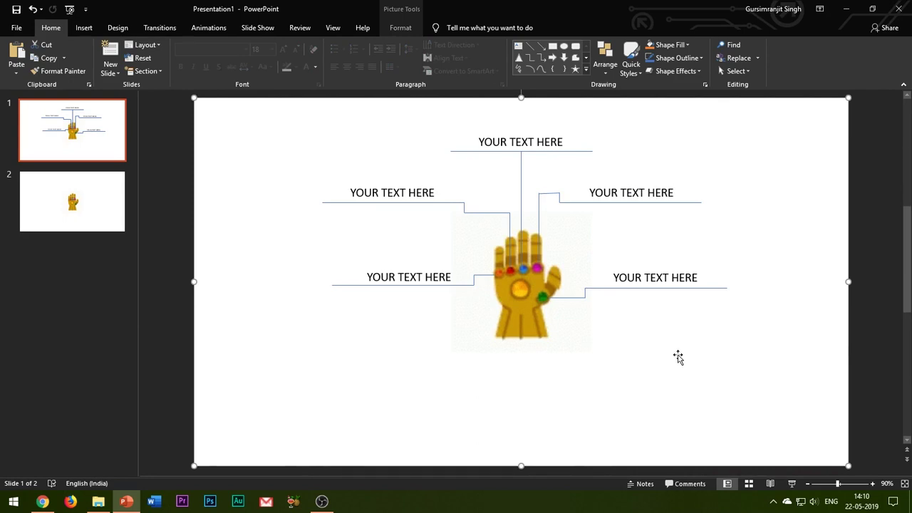
Duplicate a vertical line and run it from the yellow stone down past the wrist, deleting the surplus line at its lower end
{"action": "left_click", "coordinate": [510, 232]}
{"action": "key", "text": "ctrl+d"}
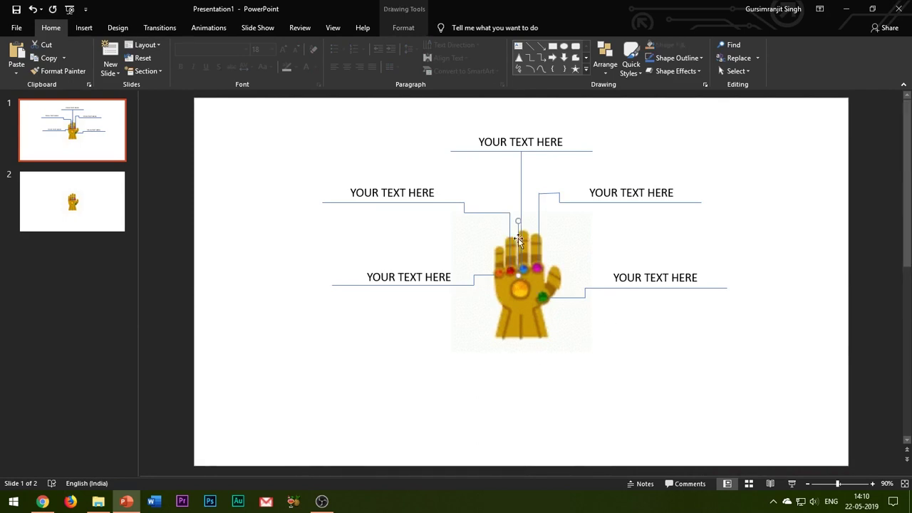
{"action": "left_click_drag", "start_coordinate": [518, 240], "coordinate": [521, 313]}
{"action": "left_click_drag", "start_coordinate": [521, 346], "coordinate": [521, 362]}
{"action": "left_click", "coordinate": [482, 275]}
{"action": "left_click", "coordinate": [534, 464]}
{"action": "left_click", "coordinate": [512, 363]}
{"action": "key", "text": "Delete"}
Draw a wide rectangle at the lower end of the yellow stone's line and place a copy of "YOUR TEXT HERE" inside it
{"action": "left_click", "coordinate": [84, 28]}
{"action": "left_click", "coordinate": [208, 59]}
{"action": "left_click", "coordinate": [228, 113]}
{"action": "left_click_drag", "start_coordinate": [441, 362], "coordinate": [597, 391]}
{"action": "left_click_drag", "start_coordinate": [705, 293], "coordinate": [571, 393]}
{"action": "left_click", "coordinate": [644, 426]}
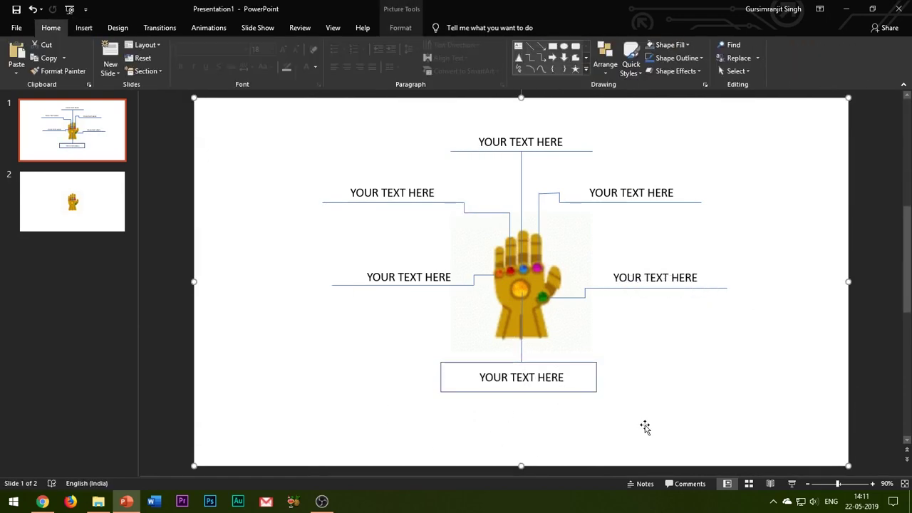
Preview the first slide in the slide show and return to editing
{"action": "key", "text": "F5"}
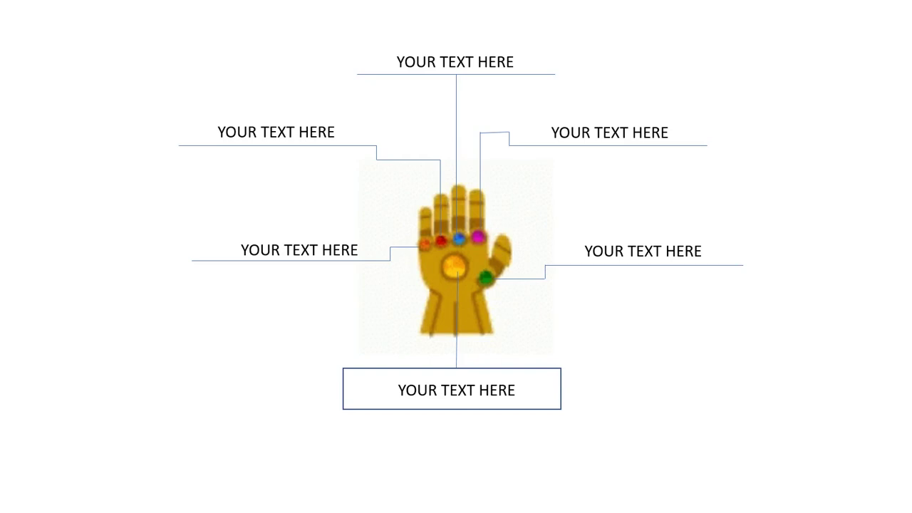
{"action": "key", "text": "Escape"}
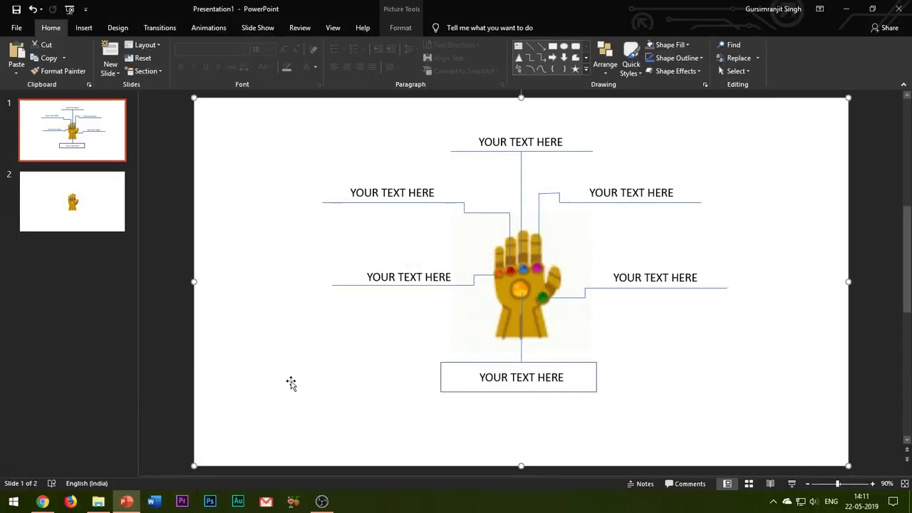
Copy all callout lines and text boxes, without the gauntlet picture, from slide 1 and paste them onto slide 2
{"action": "key", "text": "ctrl+a"}
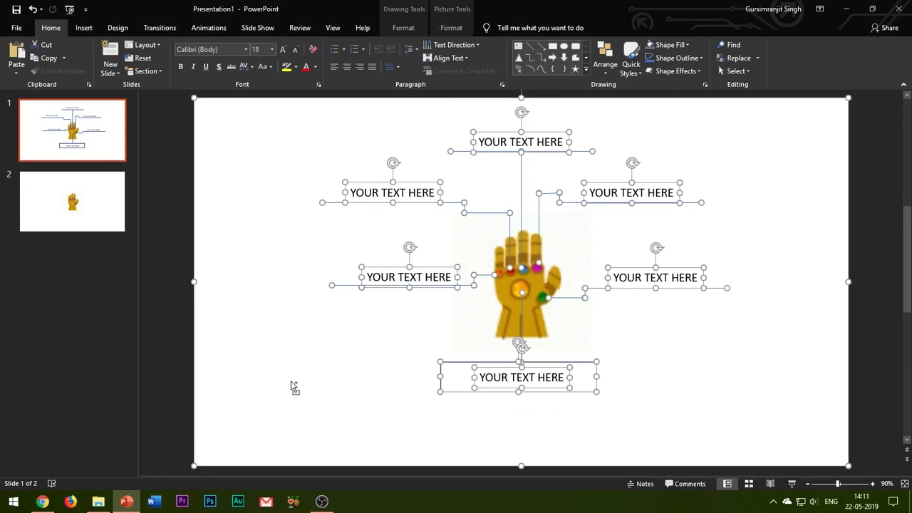
{"action": "left_click", "coordinate": [238, 383], "text": "shift"}
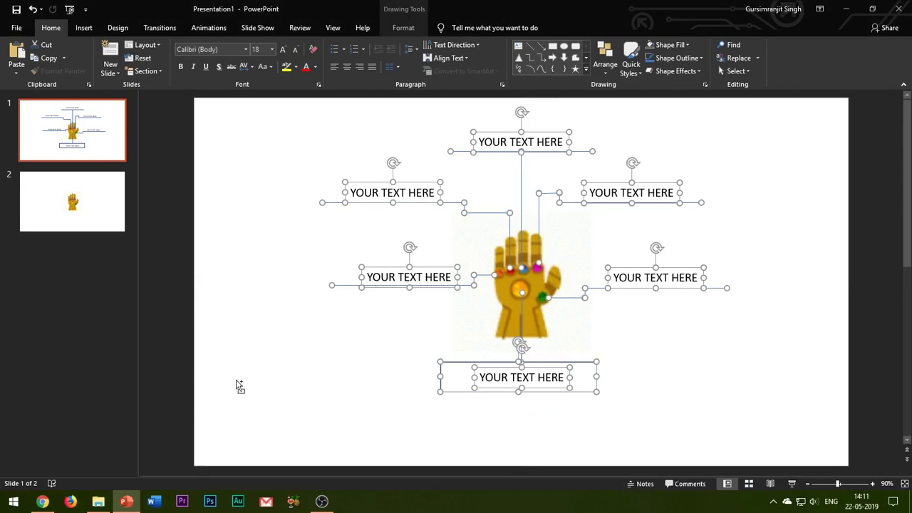
{"action": "key", "text": "ctrl+c"}
{"action": "left_click", "coordinate": [107, 222]}
{"action": "key", "text": "ctrl+v"}
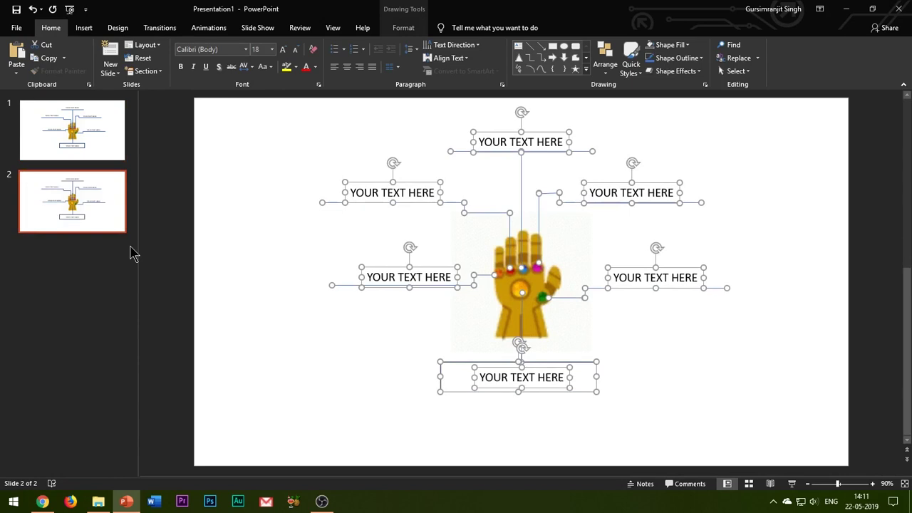
Preview slide 2 in the slide show and return to editing
{"action": "left_click", "coordinate": [369, 330]}
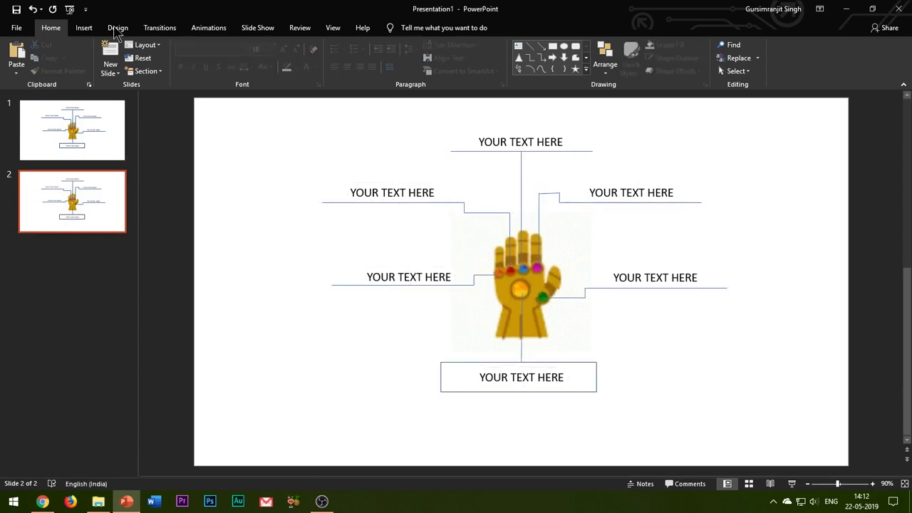
{"action": "key", "text": "shift+F5"}
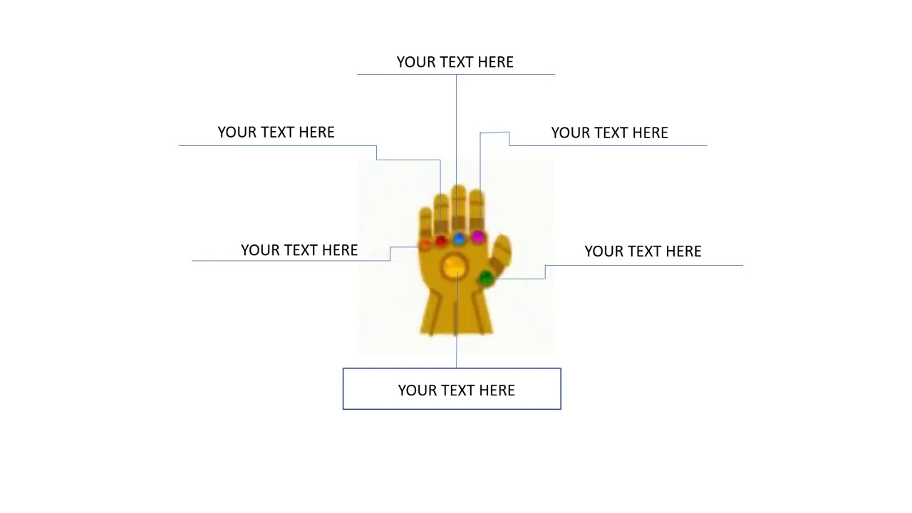
{"action": "key", "text": "Escape"}
On slide 1, add a Wipe entrance effect to the short horizontal line beside the orange stone
{"action": "left_click", "coordinate": [73, 135]}
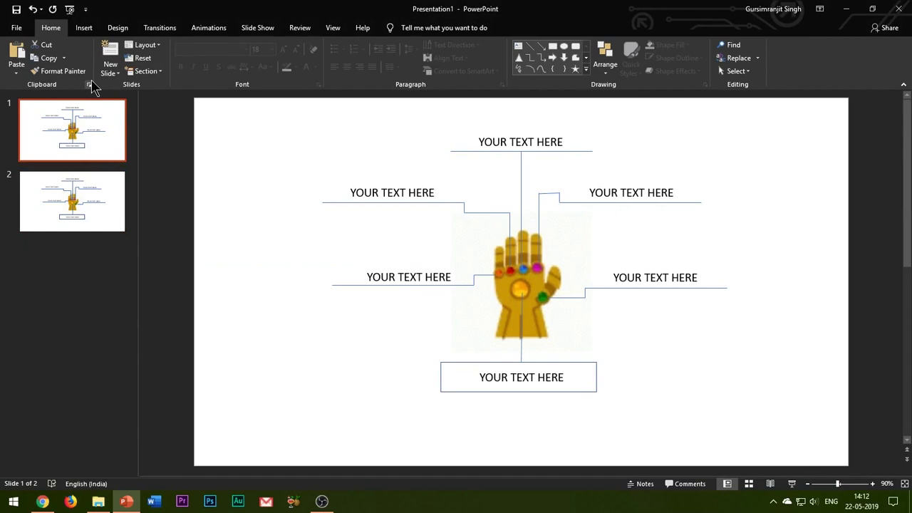
{"action": "left_click", "coordinate": [486, 277]}
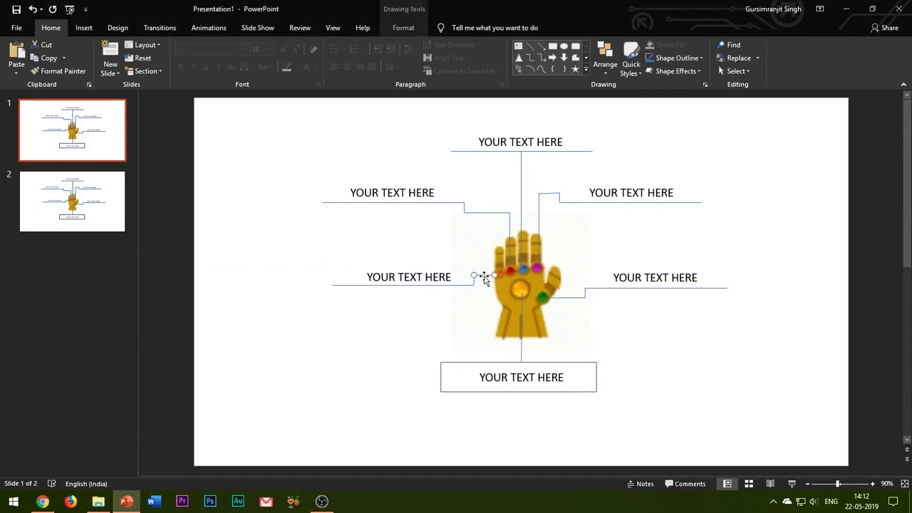
{"action": "left_click", "coordinate": [209, 29]}
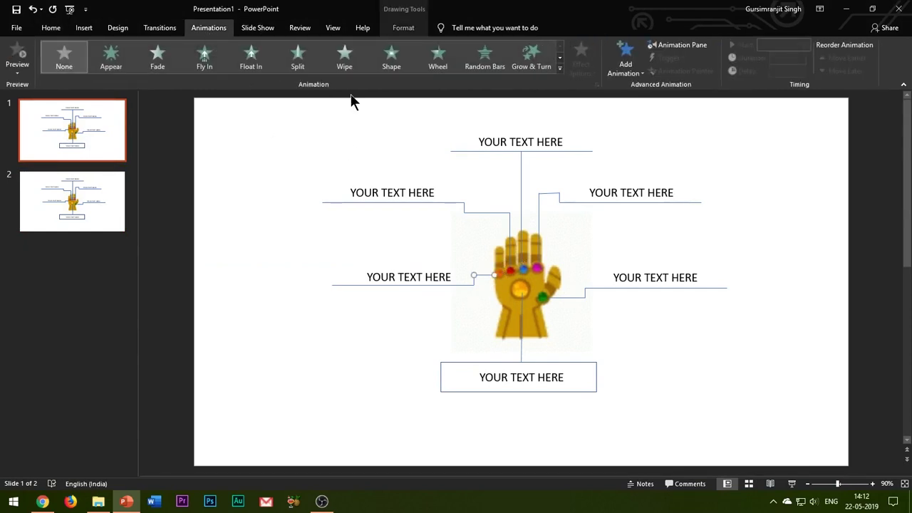
{"action": "left_click", "coordinate": [625, 58]}
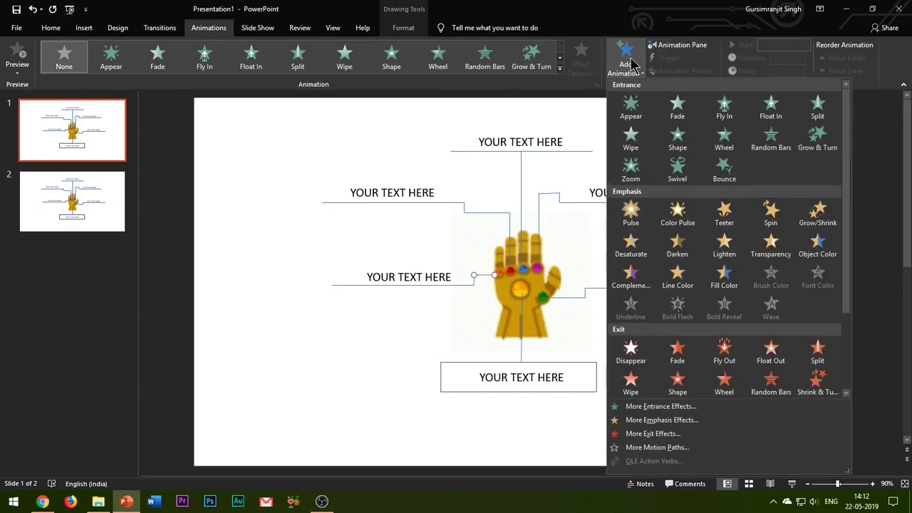
{"action": "left_click", "coordinate": [659, 406]}
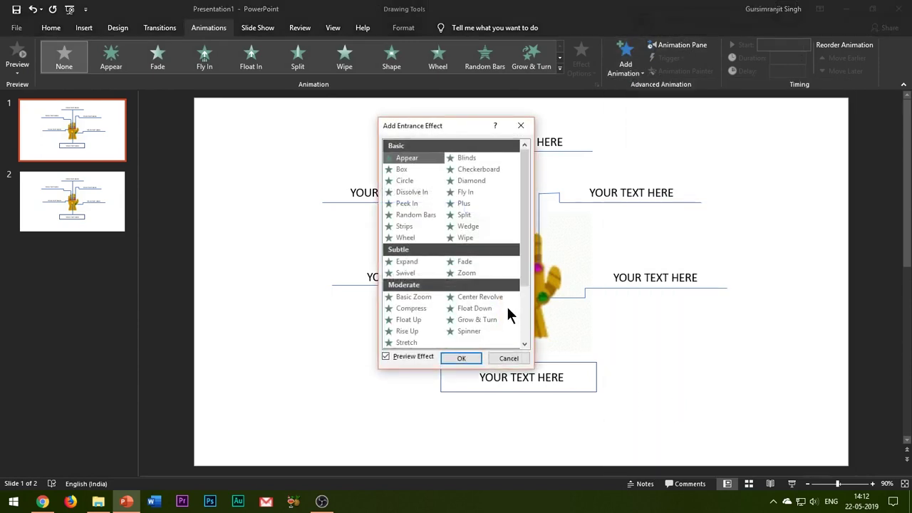
{"action": "scroll", "coordinate": [438, 279], "scroll_direction": "down", "scroll_amount": 3}
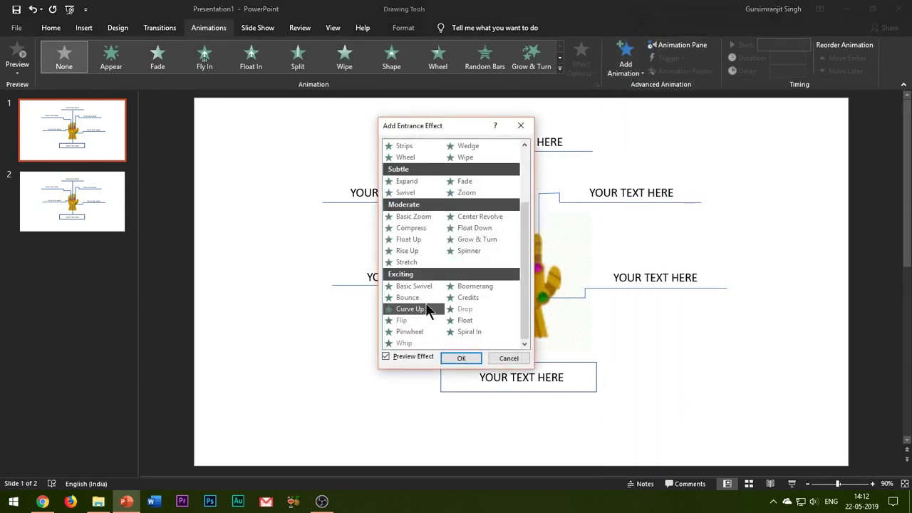
{"action": "scroll", "coordinate": [427, 310], "scroll_direction": "up", "scroll_amount": 3}
{"action": "scroll", "coordinate": [425, 315], "scroll_direction": "down", "scroll_amount": 3}
{"action": "scroll", "coordinate": [426, 315], "scroll_direction": "up", "scroll_amount": 3}
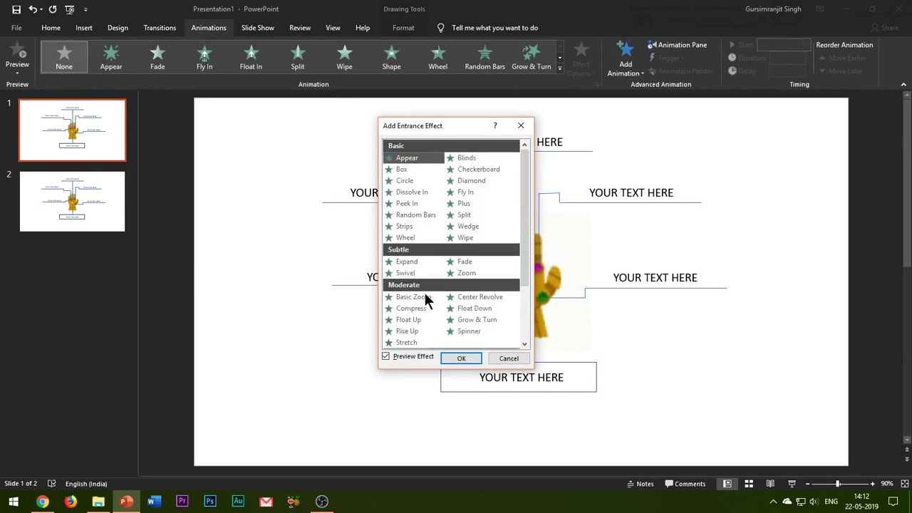
{"action": "left_click", "coordinate": [459, 237]}
{"action": "left_click", "coordinate": [461, 358]}
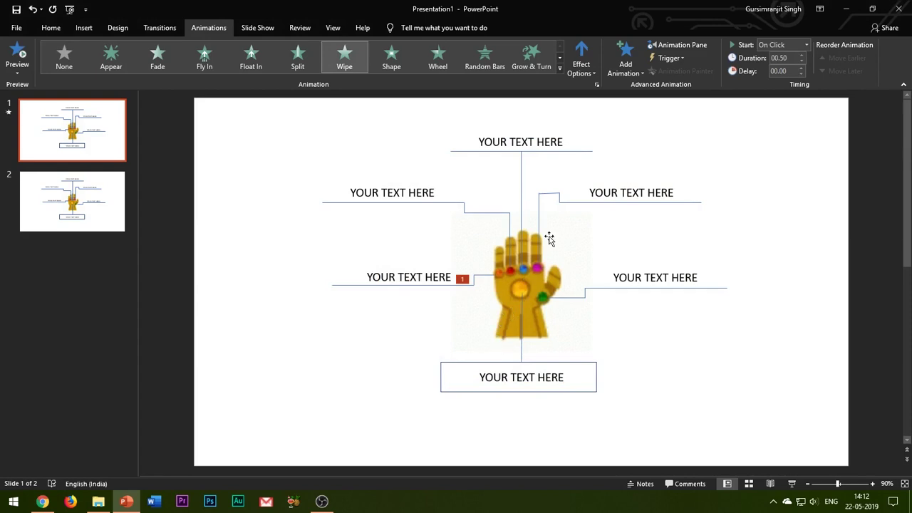
Show the list of animations and set the Wipe direction of the orange stone's short line to From Right
{"action": "left_click", "coordinate": [676, 45]}
{"action": "left_click", "coordinate": [898, 141]}
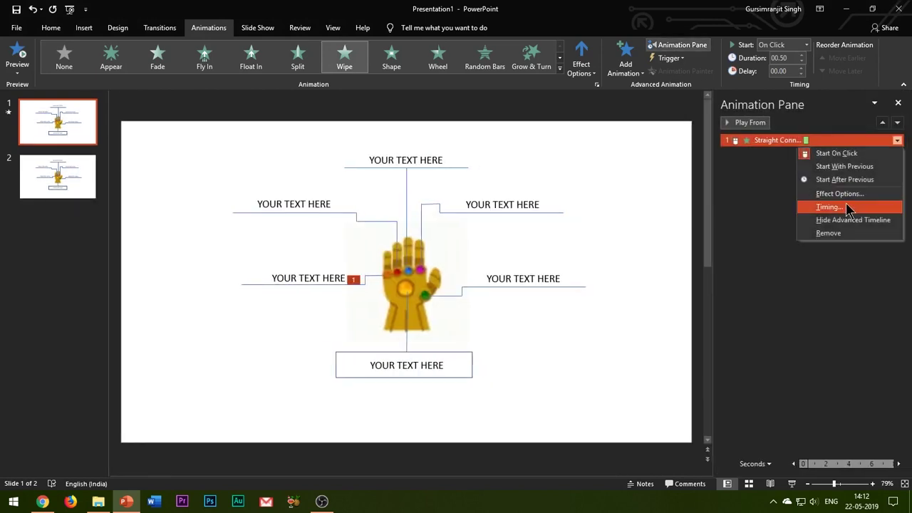
{"action": "left_click", "coordinate": [846, 203]}
{"action": "left_click_drag", "start_coordinate": [446, 161], "coordinate": [630, 152]}
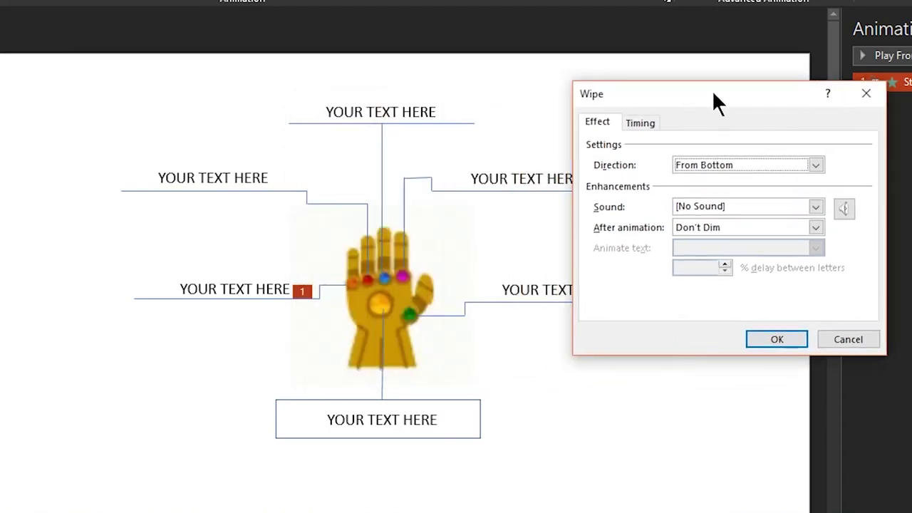
{"action": "left_click", "coordinate": [772, 164]}
{"action": "left_click", "coordinate": [736, 223]}
{"action": "left_click", "coordinate": [644, 125]}
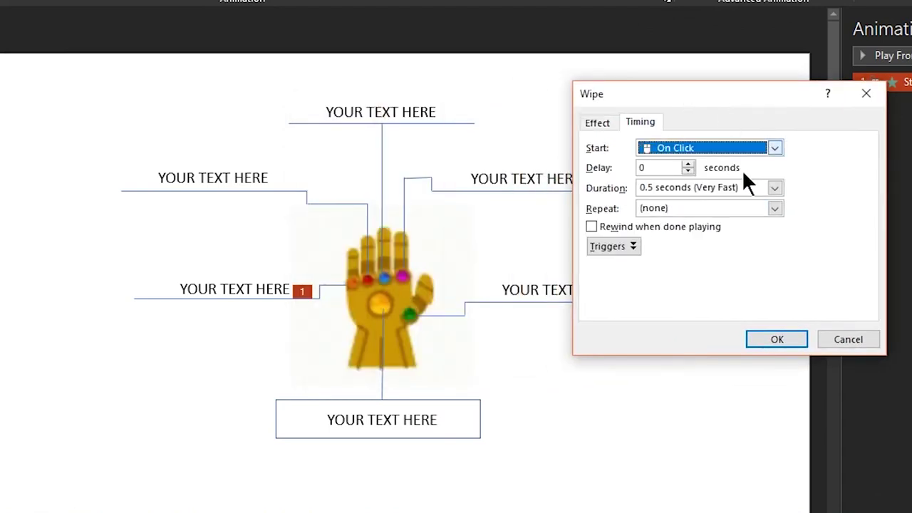
{"action": "left_click", "coordinate": [749, 150]}
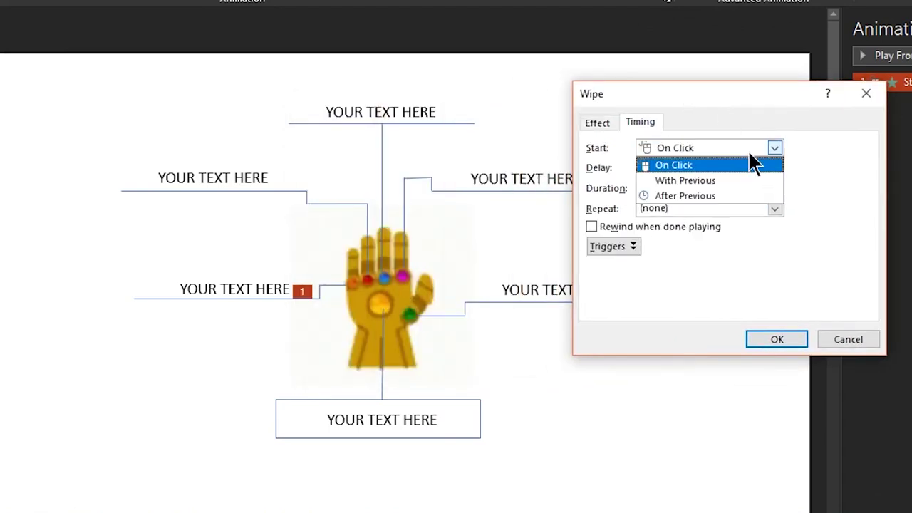
{"action": "left_click", "coordinate": [751, 196]}
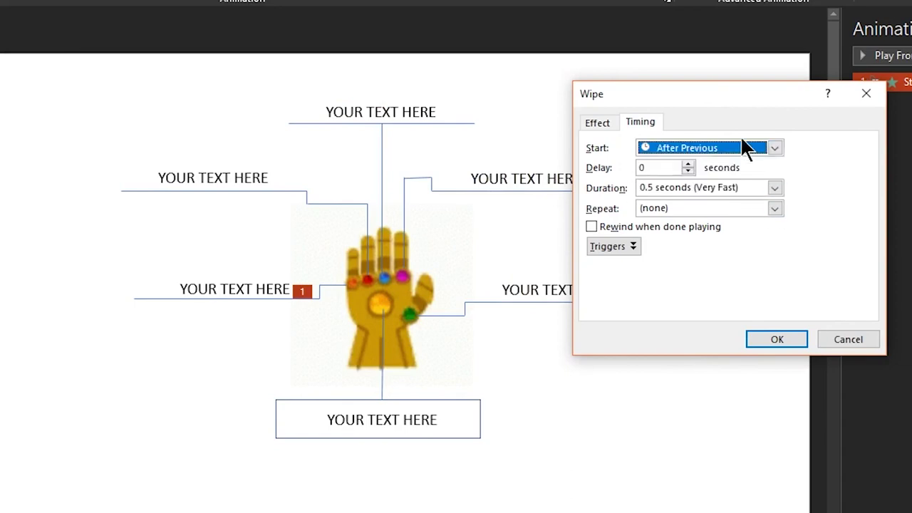
{"action": "left_click", "coordinate": [742, 142]}
{"action": "left_click", "coordinate": [747, 166]}
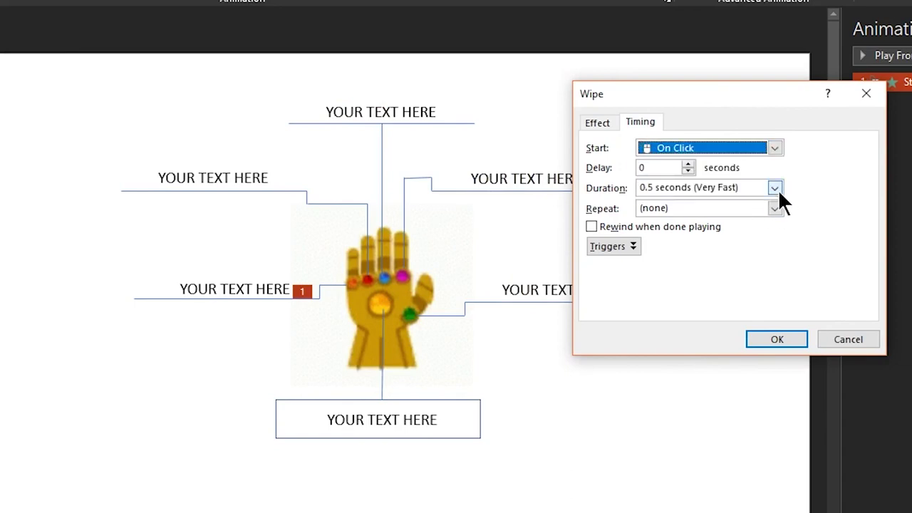
Set the duration of the short line's Wipe animation to 0.25 seconds
{"action": "left_click", "coordinate": [774, 188]}
{"action": "left_click", "coordinate": [775, 187]}
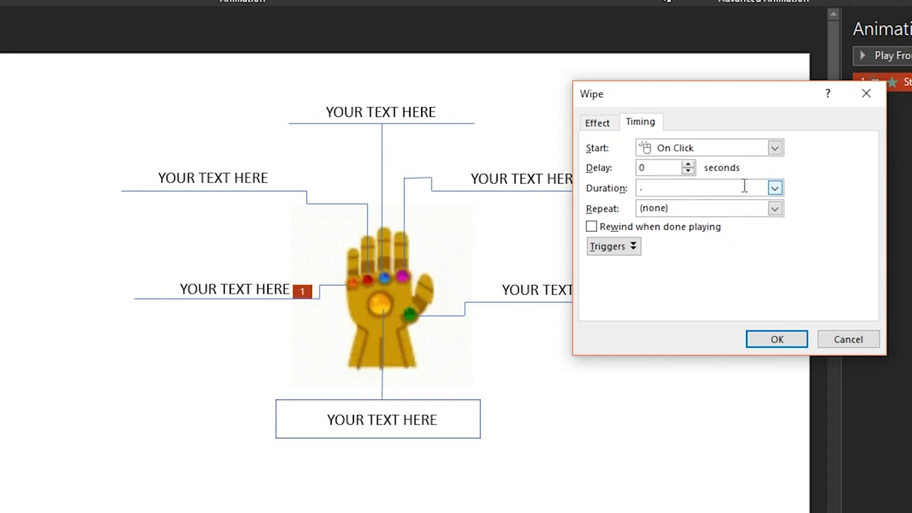
{"action": "type", "text": ".25"}
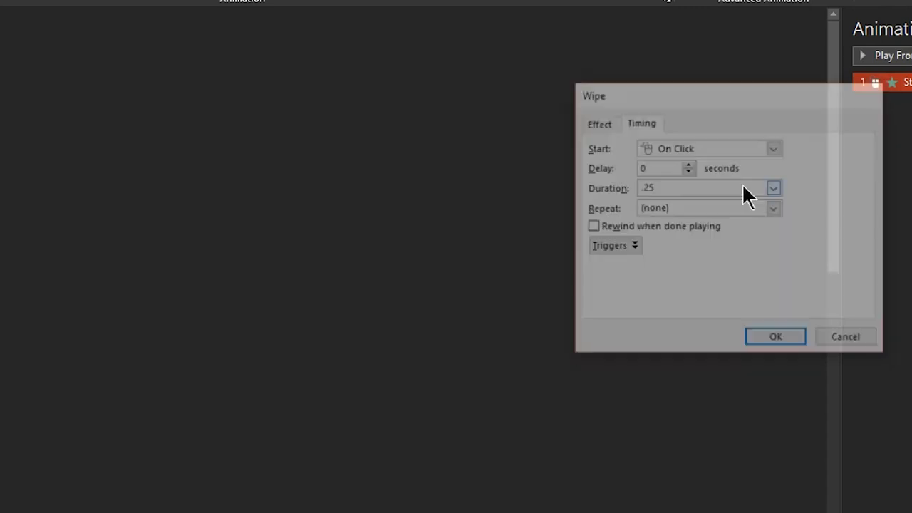
{"action": "key", "text": "Return"}
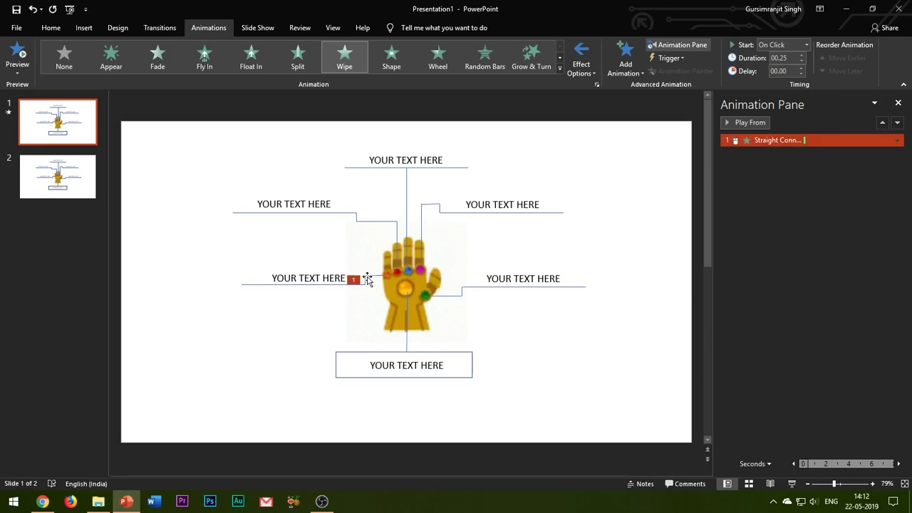
Add a Wipe entrance effect to the short vertical line of the orange stone's callout with direction From Top
{"action": "left_click", "coordinate": [364, 280]}
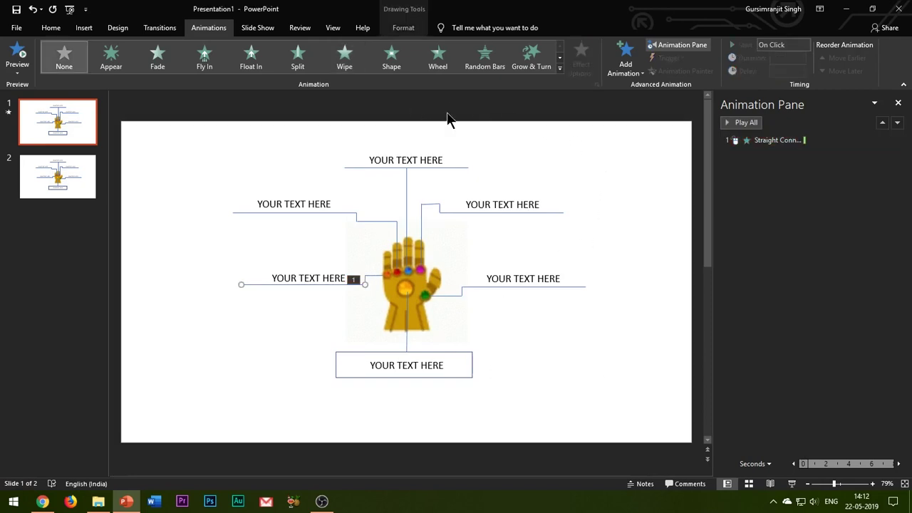
{"action": "left_click", "coordinate": [360, 54]}
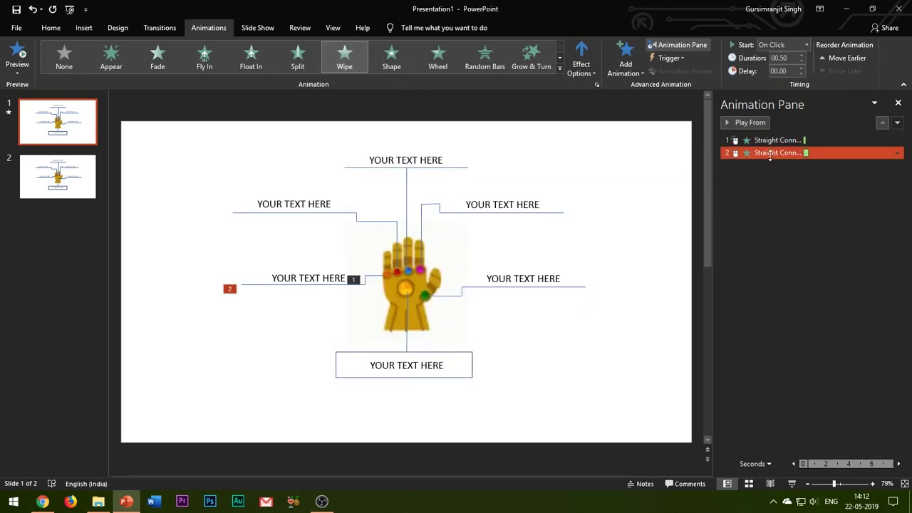
{"action": "right_click", "coordinate": [769, 153]}
{"action": "left_click", "coordinate": [834, 206]}
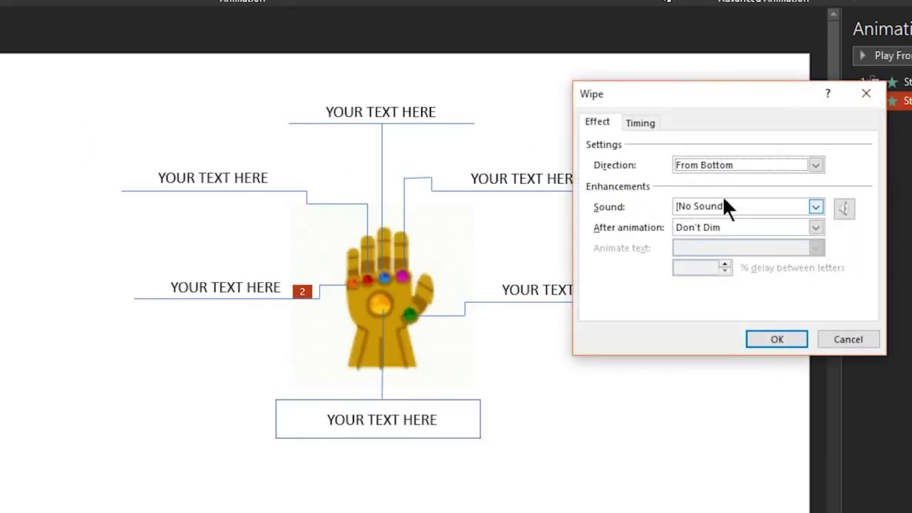
{"action": "left_click", "coordinate": [736, 164]}
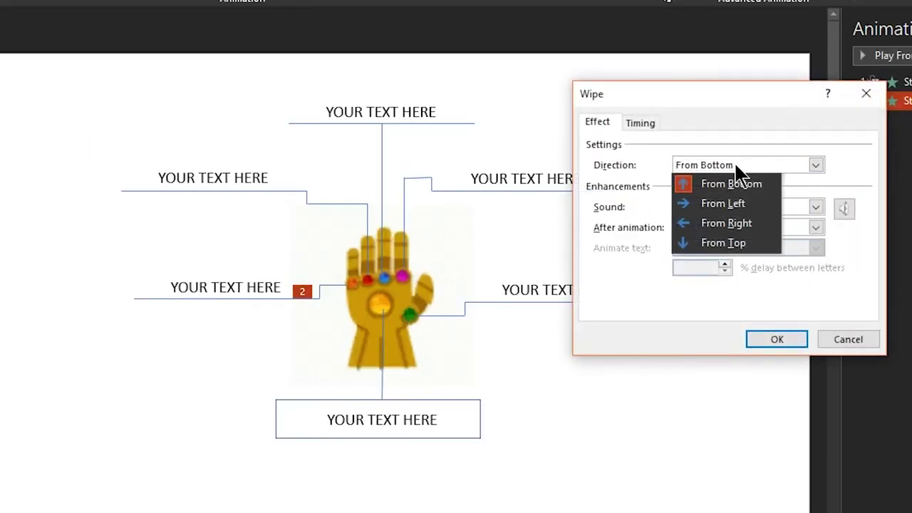
{"action": "left_click", "coordinate": [742, 241]}
Start the vertical line's Wipe After Previous and set its duration to 0.15 seconds
{"action": "left_click", "coordinate": [644, 121]}
{"action": "left_click", "coordinate": [679, 148]}
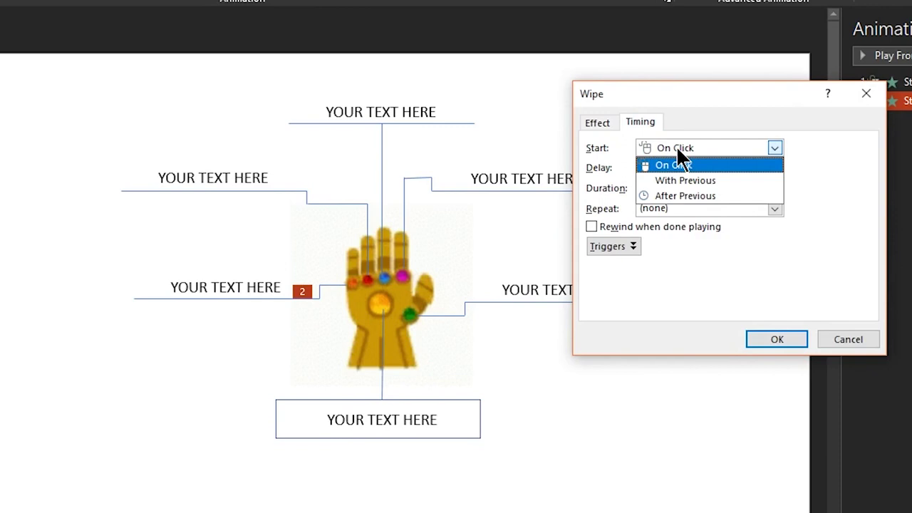
{"action": "left_click", "coordinate": [689, 195]}
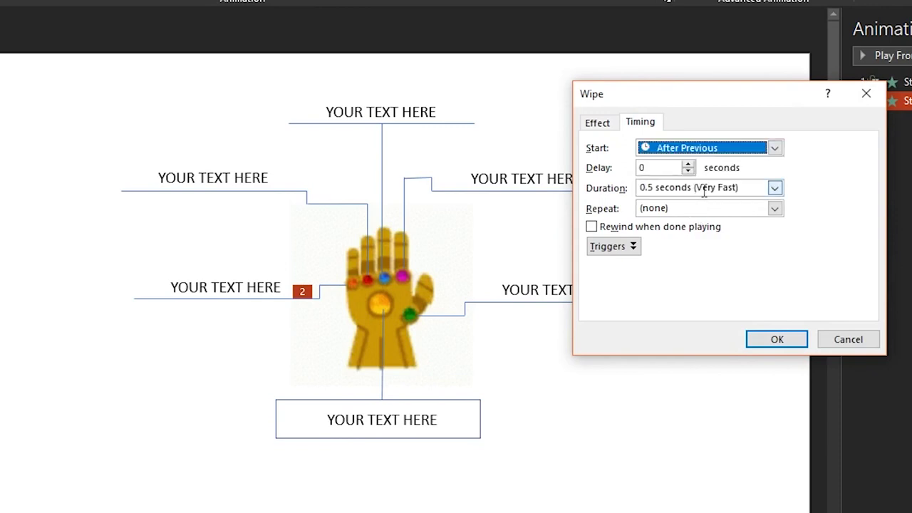
{"action": "left_click", "coordinate": [760, 188]}
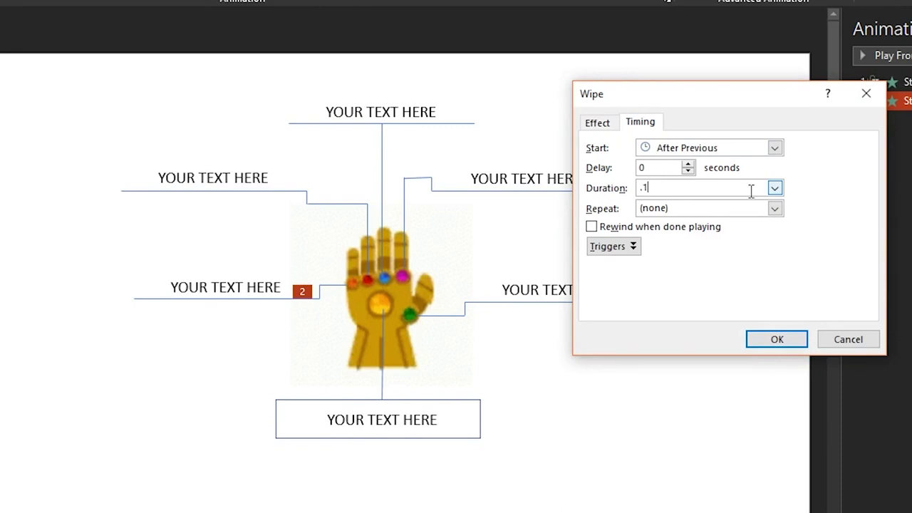
{"action": "type", "text": ".15"}
{"action": "key", "text": "Return"}
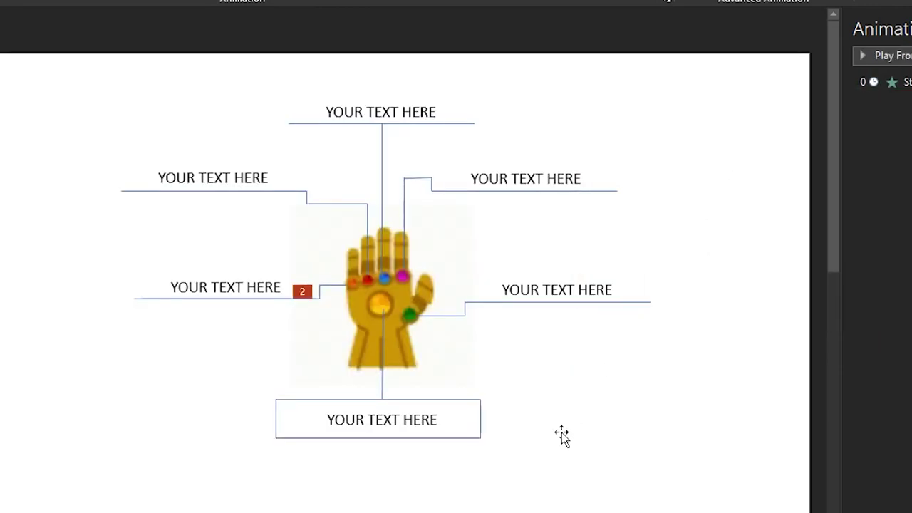
Add a Wipe entrance effect to the long line under the orange stone's text and set its direction to From Right
{"action": "left_click", "coordinate": [168, 303]}
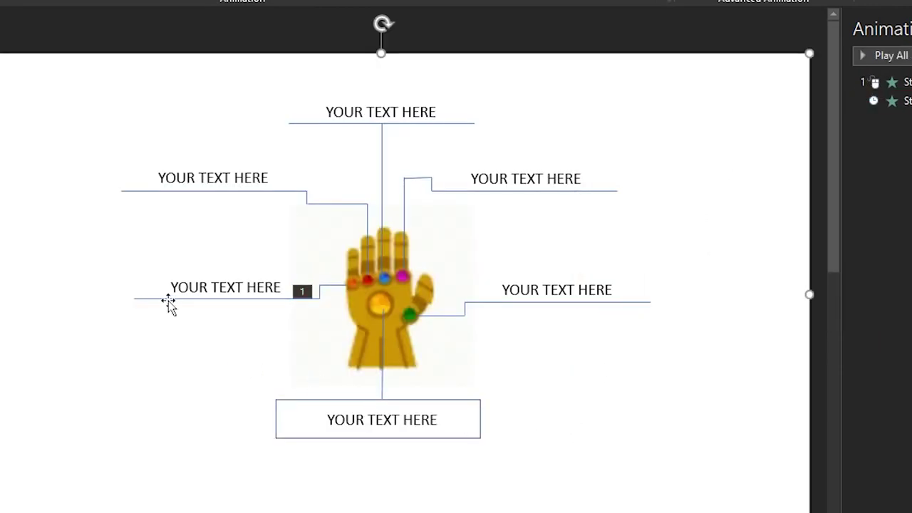
{"action": "left_click", "coordinate": [159, 299]}
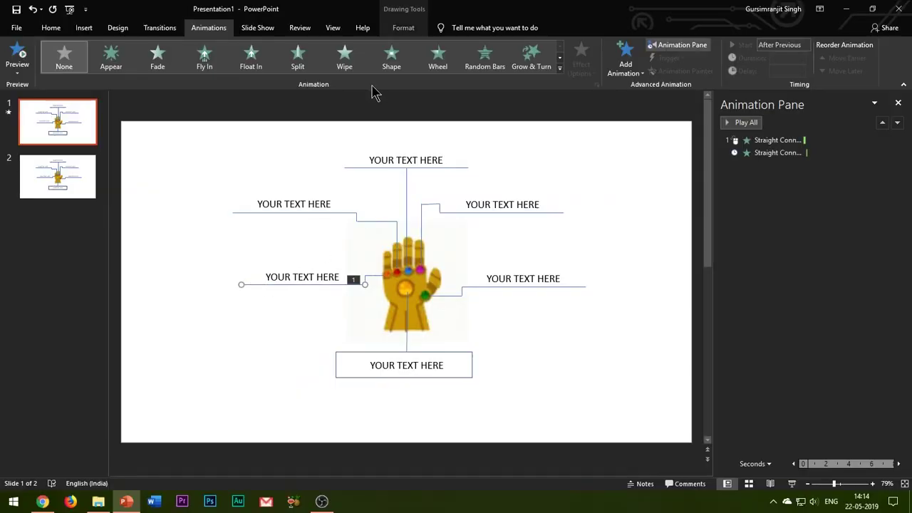
{"action": "left_click", "coordinate": [345, 60]}
{"action": "right_click", "coordinate": [746, 164]}
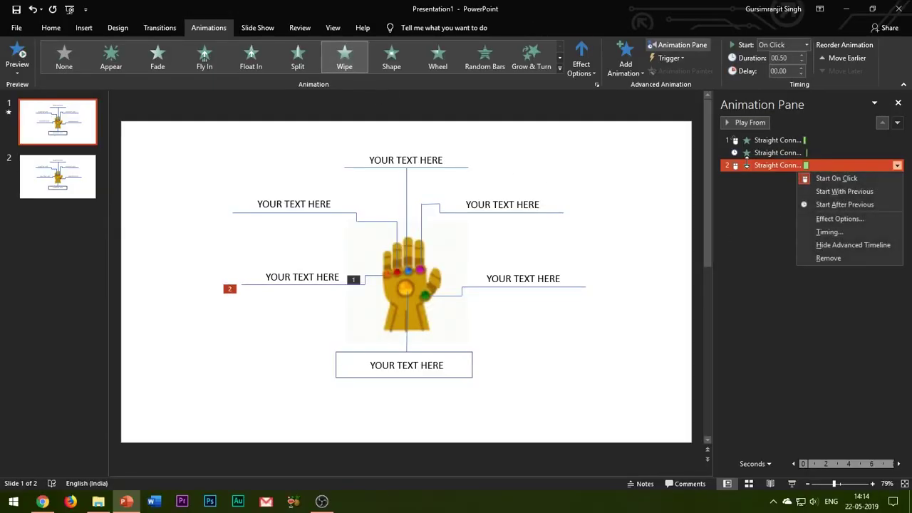
{"action": "left_click", "coordinate": [838, 219]}
{"action": "left_click", "coordinate": [669, 194]}
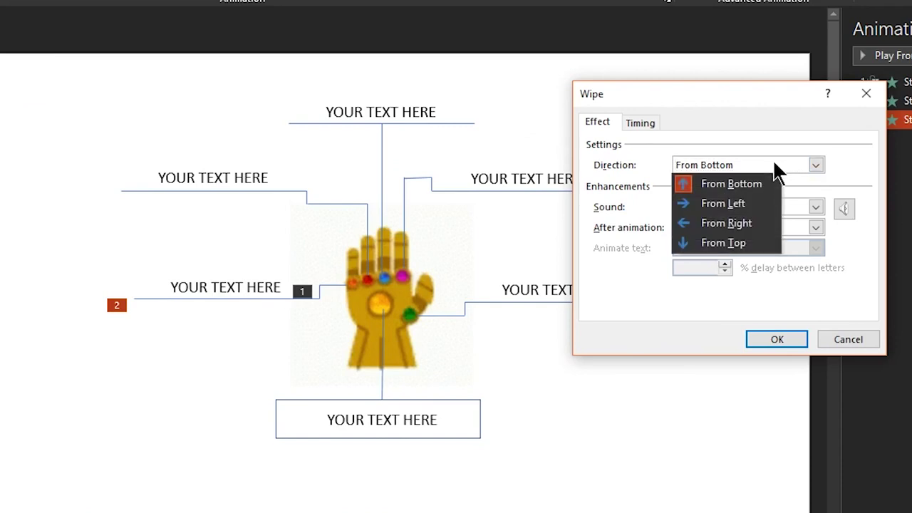
{"action": "left_click", "coordinate": [751, 224]}
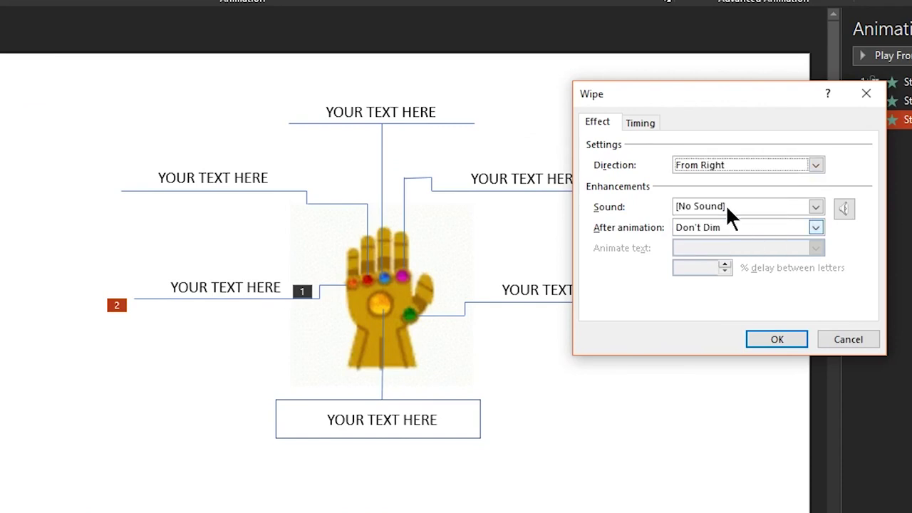
Make the orange stone's long line wipe in After Previous with a duration of 0.25 seconds
{"action": "left_click", "coordinate": [642, 123]}
{"action": "left_click", "coordinate": [735, 148]}
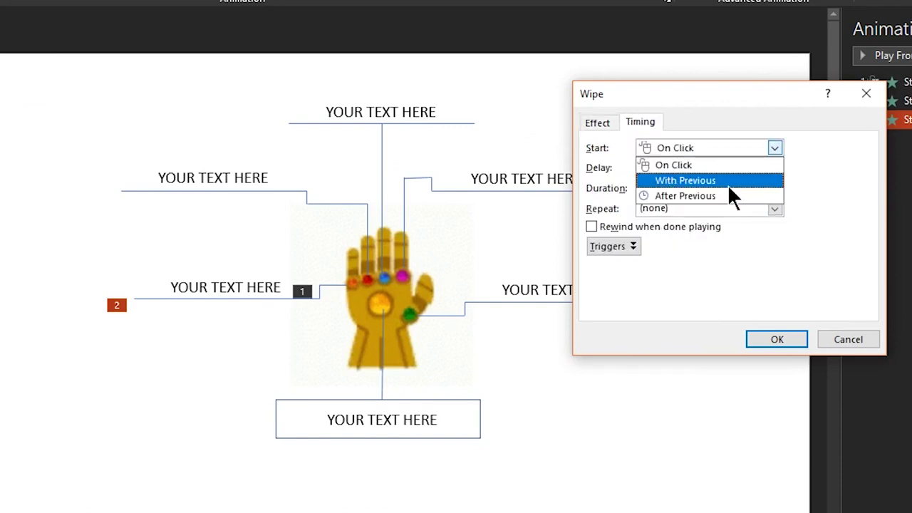
{"action": "left_click", "coordinate": [731, 195]}
{"action": "left_click", "coordinate": [750, 191]}
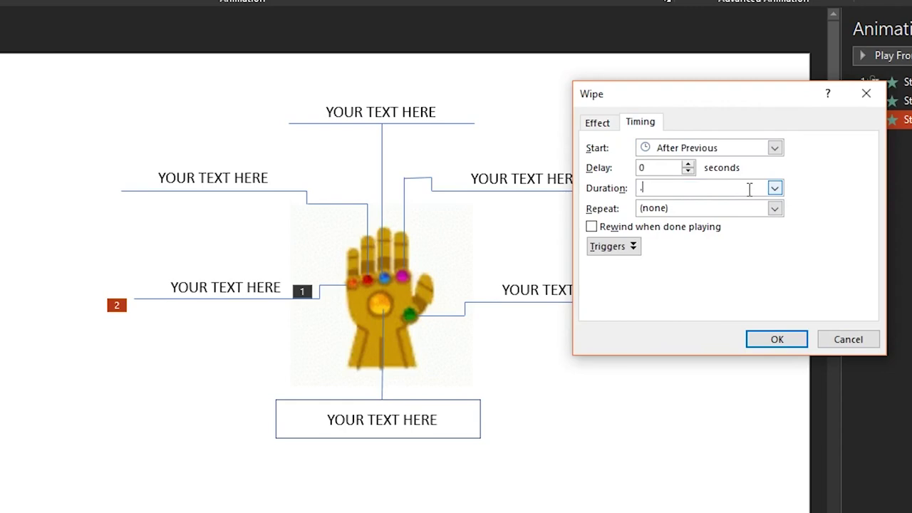
{"action": "type", "text": ".25"}
{"action": "key", "text": "Return"}
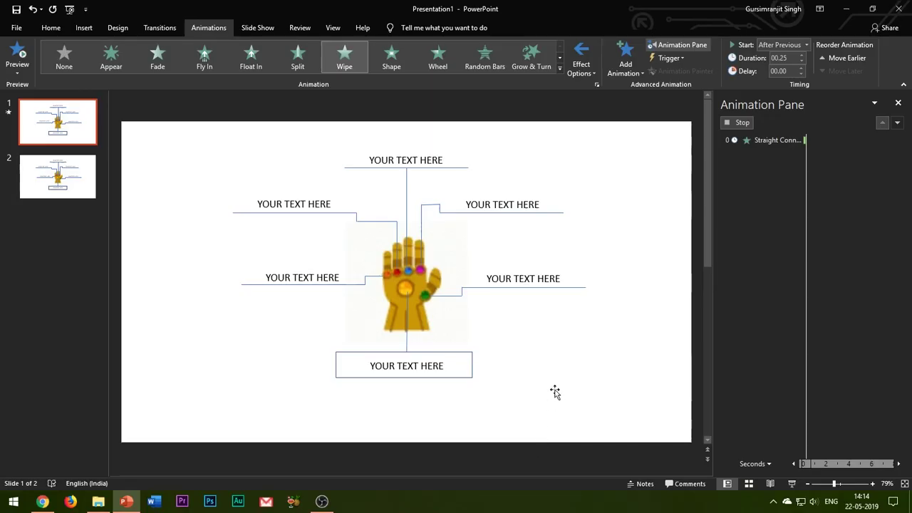
Play the slide show to preview the orange stone's line animations and return to editing
{"action": "key", "text": "F5"}
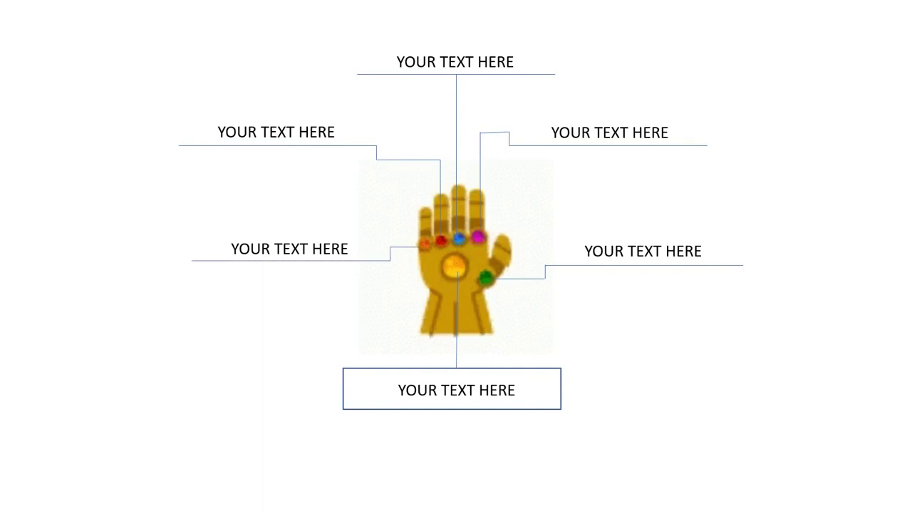
{"action": "key", "text": "Escape"}
{"action": "left_click", "coordinate": [316, 289]}
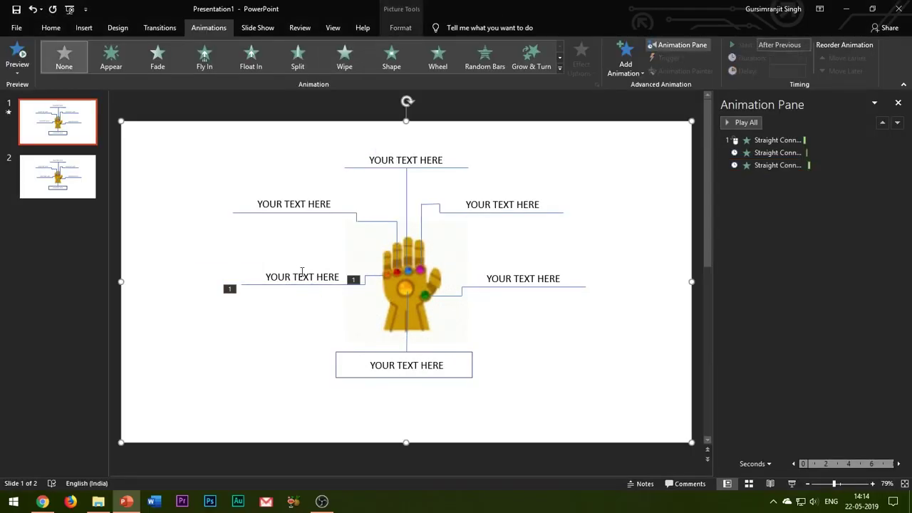
Browse the full list of entrance effects for the orange stone's text box and apply the Strips effect
{"action": "left_click", "coordinate": [297, 270]}
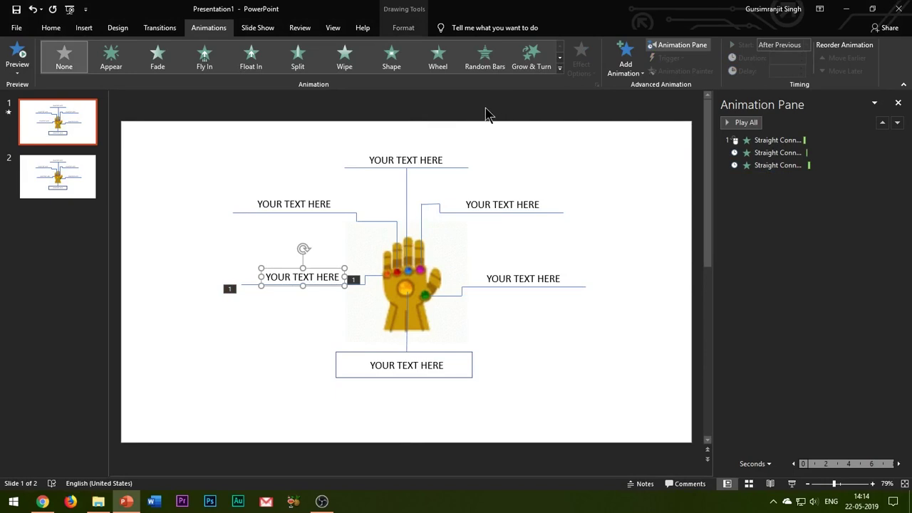
{"action": "left_click", "coordinate": [626, 63]}
{"action": "left_click", "coordinate": [659, 406]}
{"action": "scroll", "coordinate": [428, 302], "scroll_direction": "down", "scroll_amount": 5}
{"action": "left_click", "coordinate": [419, 308]}
{"action": "left_click", "coordinate": [482, 323]}
{"action": "left_click", "coordinate": [476, 286]}
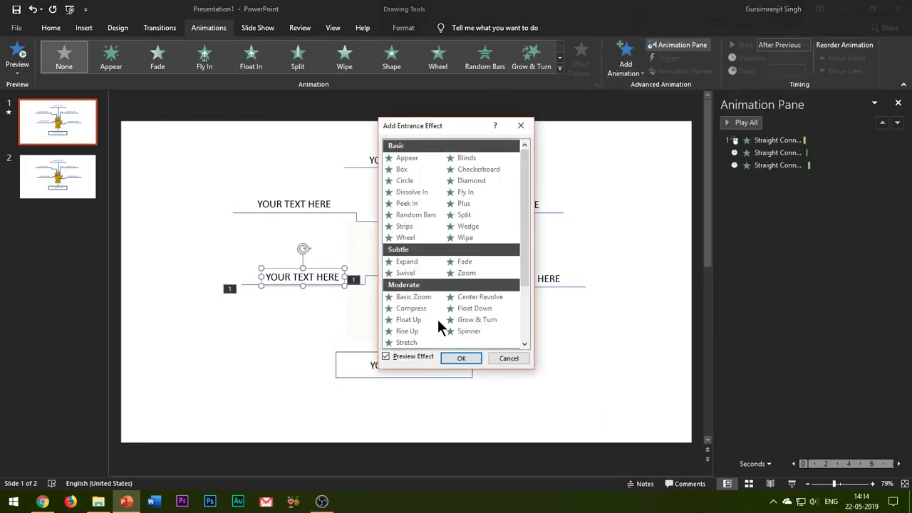
{"action": "left_click", "coordinate": [470, 261]}
{"action": "left_click", "coordinate": [471, 226]}
{"action": "left_click", "coordinate": [467, 194]}
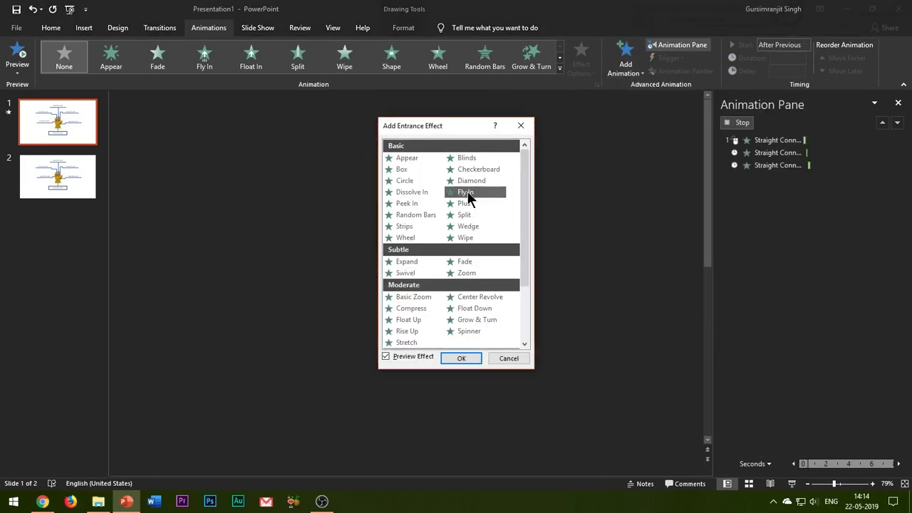
{"action": "left_click", "coordinate": [394, 227]}
{"action": "left_click", "coordinate": [461, 359]}
Set the Strips animation of the orange stone's text to direction Left Up, starting After Previous
{"action": "left_click", "coordinate": [898, 178]}
{"action": "left_click", "coordinate": [827, 230]}
{"action": "left_click", "coordinate": [632, 195]}
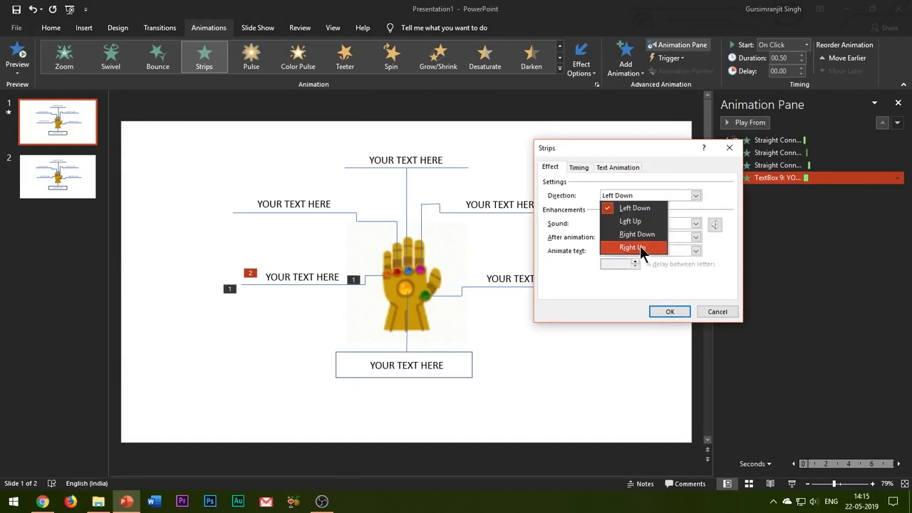
{"action": "left_click", "coordinate": [634, 222]}
{"action": "left_click", "coordinate": [579, 167]}
{"action": "left_click", "coordinate": [606, 183]}
{"action": "left_click", "coordinate": [606, 222]}
{"action": "left_click", "coordinate": [668, 312]}
Add a Wipe entrance effect to the red stone's vertical line, short horizontal line and long text line together
{"action": "left_click", "coordinate": [407, 237]}
{"action": "left_click", "coordinate": [373, 222]}
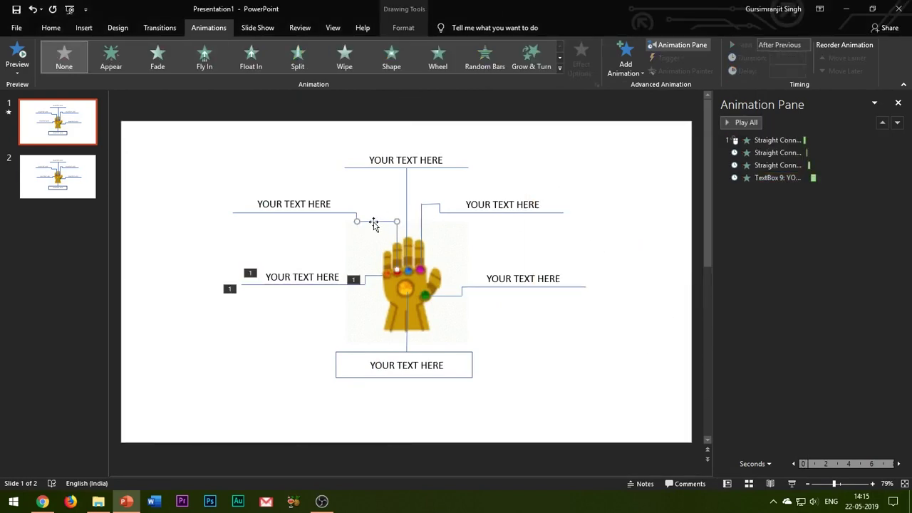
{"action": "left_click", "coordinate": [397, 238], "text": "shift"}
{"action": "left_click", "coordinate": [299, 212], "text": "shift"}
{"action": "left_click", "coordinate": [345, 57]}
Set the Wipe of the red stone's vertical line to start On Click with a duration of 0.25 seconds
{"action": "left_click", "coordinate": [778, 190]}
{"action": "left_click", "coordinate": [898, 190]}
{"action": "left_click", "coordinate": [827, 243]}
{"action": "left_click", "coordinate": [579, 168]}
{"action": "left_click_drag", "start_coordinate": [646, 211], "coordinate": [578, 211]}
{"action": "type", "text": "0.25"}
{"action": "left_click", "coordinate": [630, 185]}
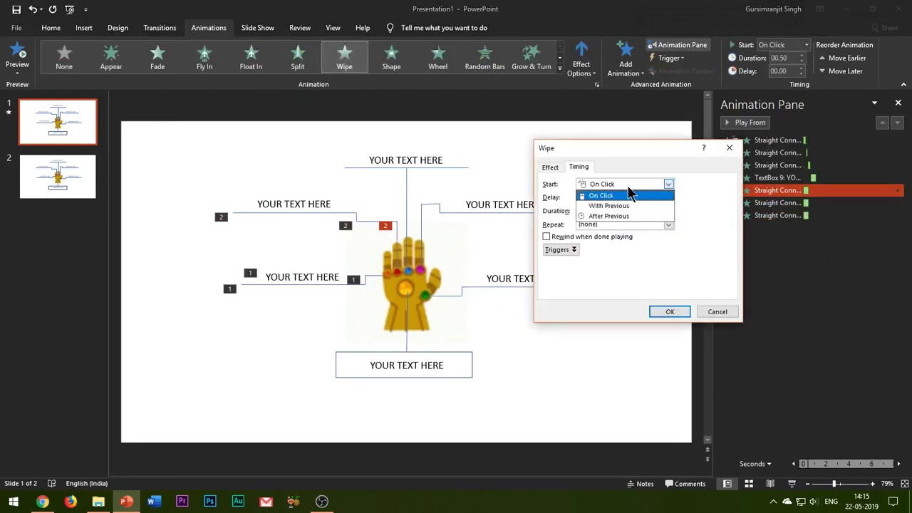
{"action": "left_click", "coordinate": [631, 195]}
{"action": "left_click", "coordinate": [670, 311]}
Change the Wipe direction of the red stone's short horizontal line and start it After Previous with a 0.1-second duration
{"action": "left_click", "coordinate": [778, 204]}
{"action": "double_click", "coordinate": [778, 204]}
{"action": "left_click", "coordinate": [633, 196]}
{"action": "left_click", "coordinate": [635, 221]}
{"action": "left_click", "coordinate": [578, 168]}
{"action": "left_click", "coordinate": [633, 183]}
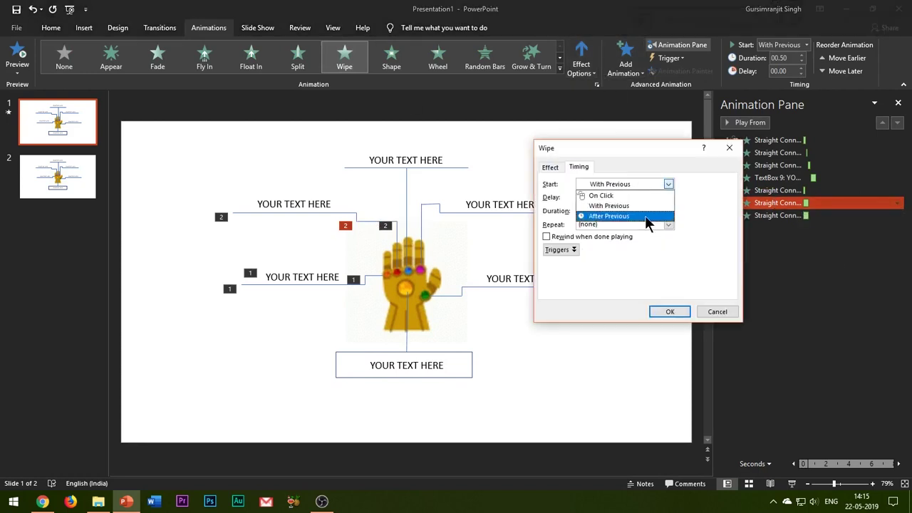
{"action": "left_click", "coordinate": [645, 216]}
{"action": "type", "text": ".1"}
{"action": "left_click", "coordinate": [670, 312]}
Add a Wipe entrance effect to the small vertical connector of the red stone's callout, starting After Previous
{"action": "left_click", "coordinate": [356, 218]}
{"action": "left_click", "coordinate": [345, 56]}
{"action": "double_click", "coordinate": [777, 215]}
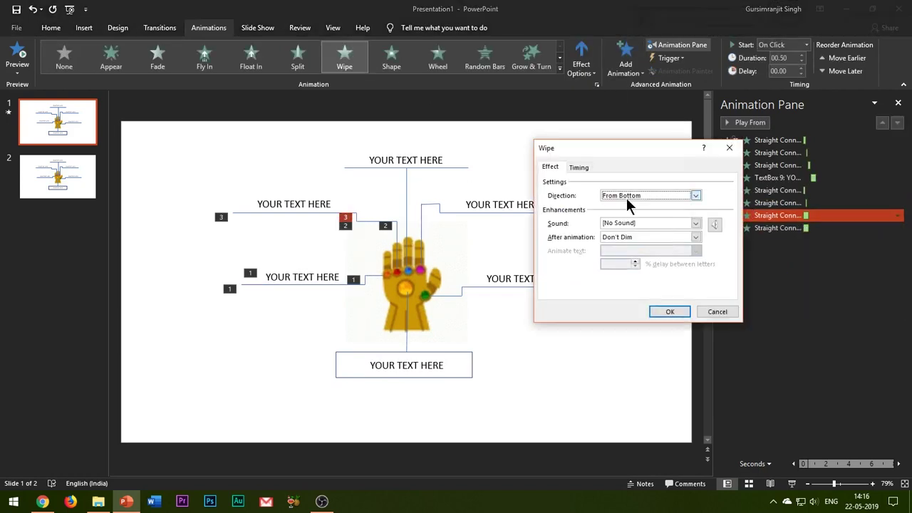
{"action": "left_click", "coordinate": [578, 167]}
{"action": "left_click", "coordinate": [668, 184]}
{"action": "left_click", "coordinate": [670, 311]}
Set the red stone's long line to wipe From Right, After Previous, with a duration of 0.2 seconds
{"action": "left_click", "coordinate": [285, 208]}
{"action": "double_click", "coordinate": [778, 228]}
{"action": "left_click", "coordinate": [637, 197]}
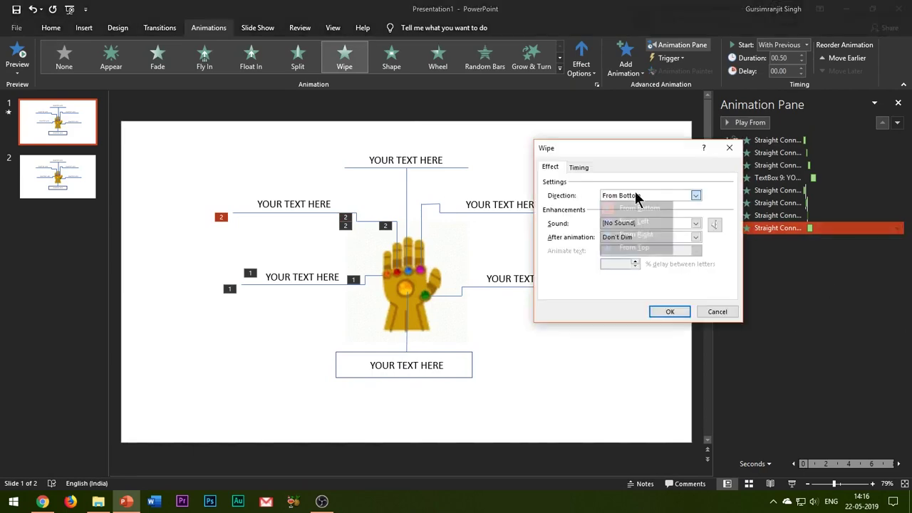
{"action": "left_click", "coordinate": [635, 234]}
{"action": "left_click", "coordinate": [578, 167]}
{"action": "type", "text": ".2"}
{"action": "left_click", "coordinate": [670, 311]}
Add the Strips entrance effect to the red stone's text box and start it After Previous
{"action": "left_click", "coordinate": [314, 203]}
{"action": "left_click", "coordinate": [625, 60]}
{"action": "left_click", "coordinate": [656, 415]}
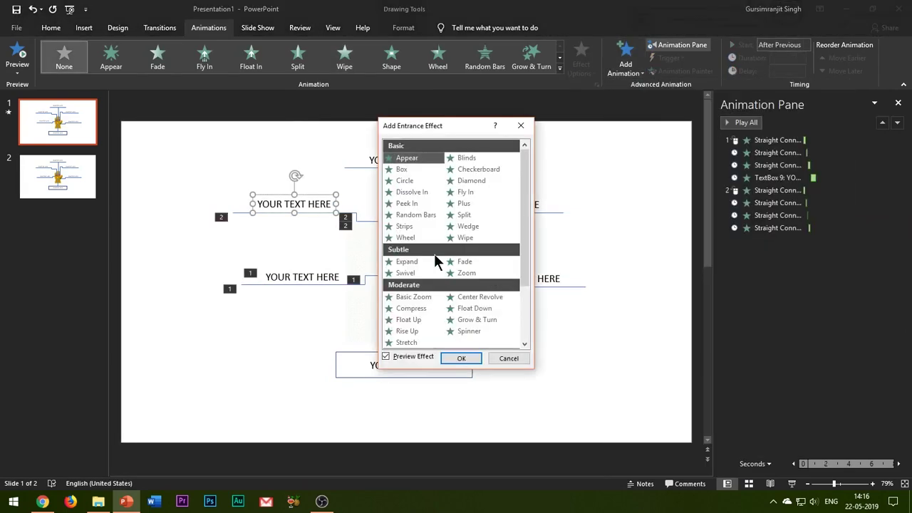
{"action": "left_click", "coordinate": [403, 226]}
{"action": "left_click", "coordinate": [462, 359]}
{"action": "double_click", "coordinate": [777, 241]}
{"action": "left_click", "coordinate": [579, 167]}
{"action": "key", "text": "Return"}
Preview the red stone's callout animations in the slide show from the current slide and return to editing
{"action": "key", "text": "shift+F5"}
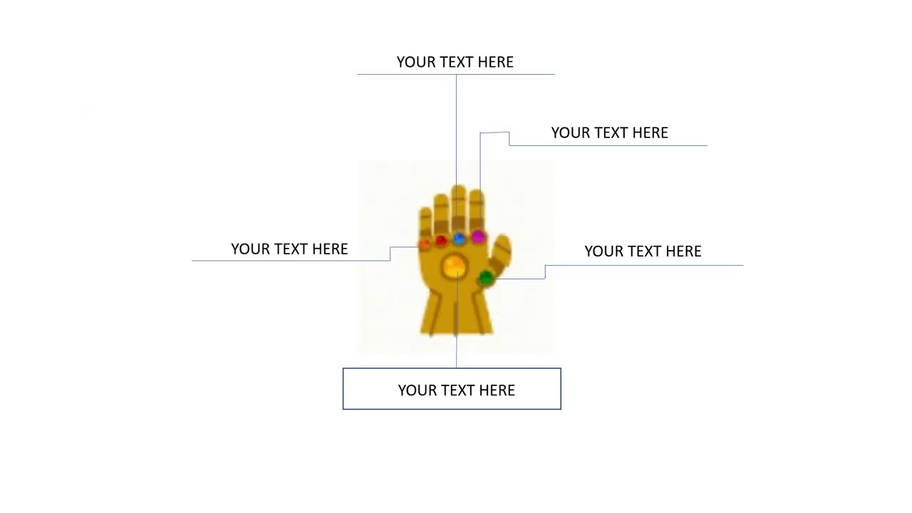
{"action": "key", "text": "Escape"}
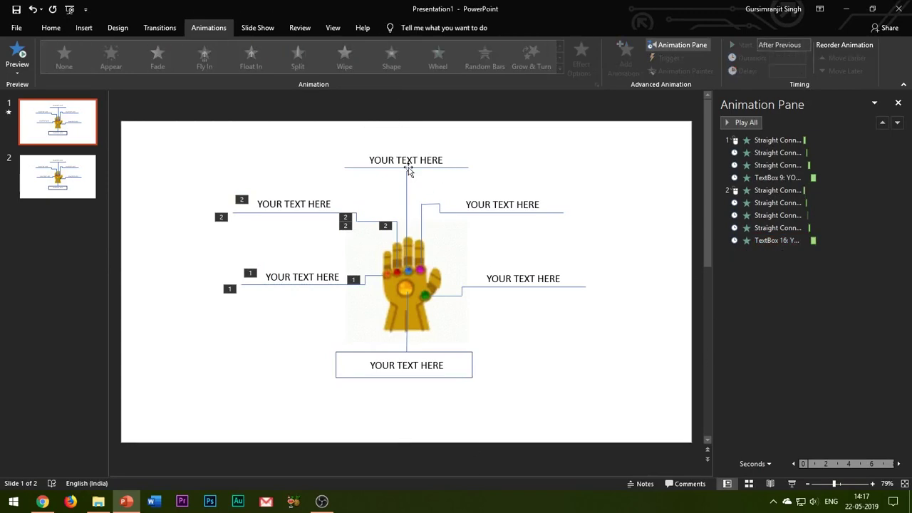
Add Wipe entrance effects to the blue stone's vertical line and its horizontal text line, and adjust the vertical line's timing
{"action": "left_click", "coordinate": [407, 168]}
{"action": "left_click", "coordinate": [626, 64]}
{"action": "left_click", "coordinate": [679, 407]}
{"action": "right_click", "coordinate": [777, 253]}
{"action": "left_click", "coordinate": [848, 307]}
{"action": "left_click", "coordinate": [579, 167]}
{"action": "key", "text": "Return"}
Set the Wipe of the blue stone's horizontal text line to start After Previous with a shorter duration
{"action": "right_click", "coordinate": [772, 266]}
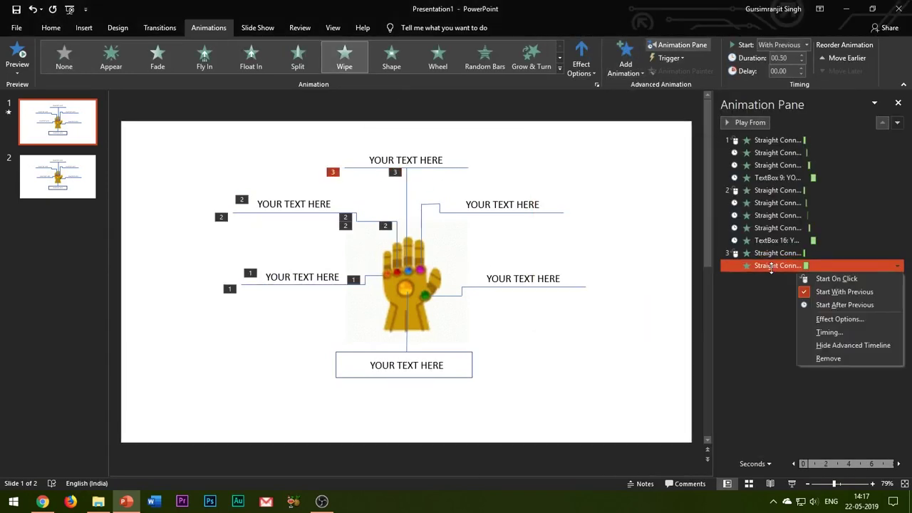
{"action": "left_click", "coordinate": [840, 319]}
{"action": "left_click", "coordinate": [631, 197]}
{"action": "left_click", "coordinate": [579, 167]}
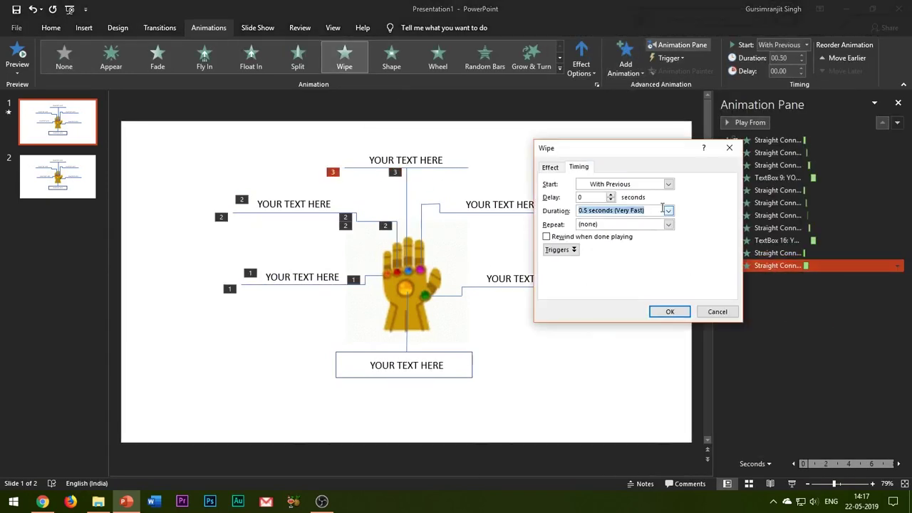
{"action": "left_click", "coordinate": [677, 313]}
Add the Strips entrance effect to the blue stone's text box with direction Left Down
{"action": "left_click", "coordinate": [406, 161]}
{"action": "left_click", "coordinate": [626, 64]}
{"action": "left_click", "coordinate": [677, 406]}
{"action": "right_click", "coordinate": [777, 278]}
{"action": "left_click", "coordinate": [646, 196]}
{"action": "left_click", "coordinate": [650, 235]}
{"action": "left_click", "coordinate": [650, 197]}
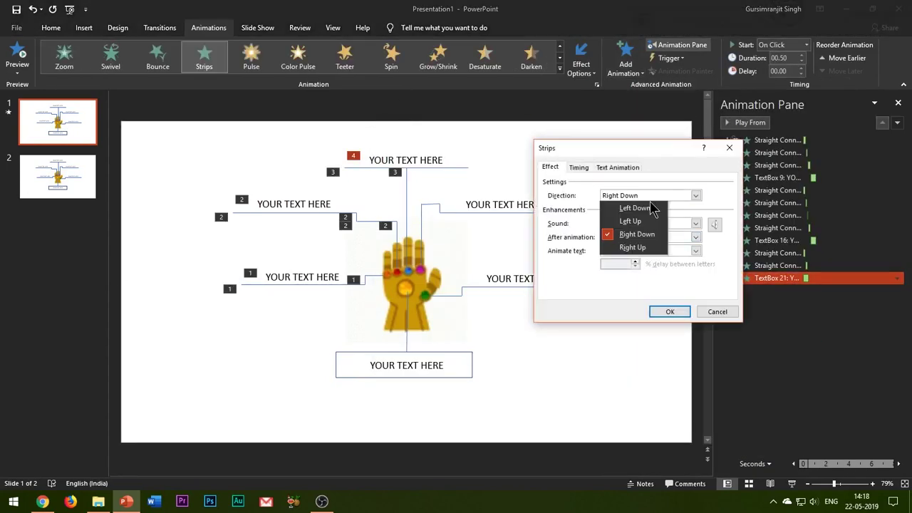
{"action": "left_click", "coordinate": [653, 208]}
{"action": "left_click", "coordinate": [659, 312]}
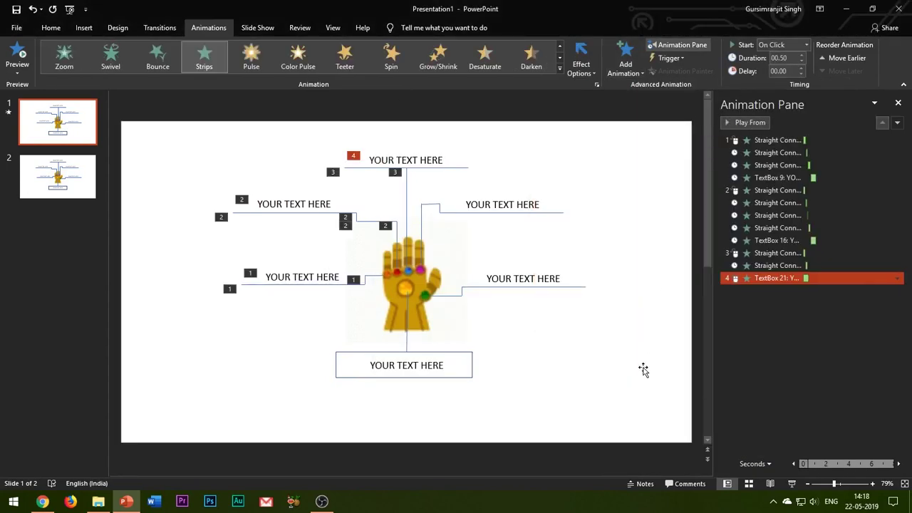
{"action": "left_click", "coordinate": [626, 64]}
{"action": "left_click", "coordinate": [666, 410]}
{"action": "left_click_drag", "start_coordinate": [487, 126], "coordinate": [801, 126]}
{"action": "left_click", "coordinate": [728, 237]}
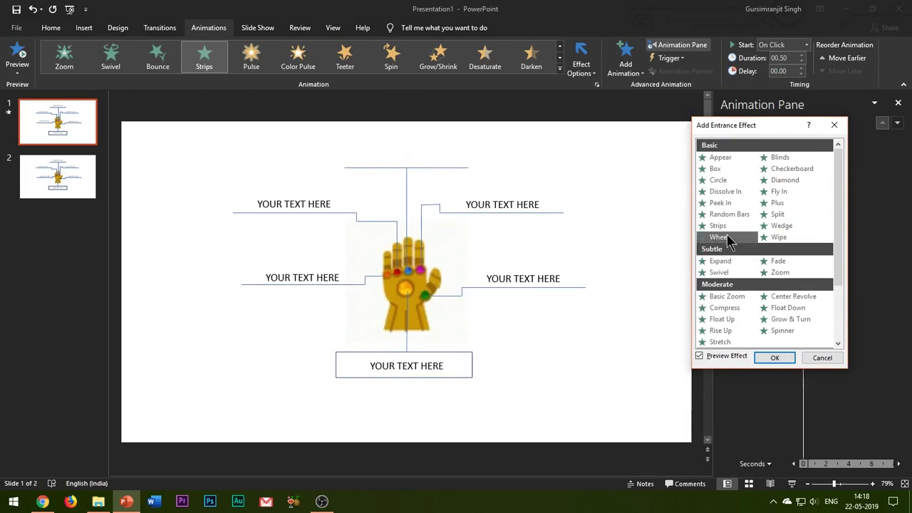
{"action": "left_click", "coordinate": [728, 202]}
{"action": "scroll", "coordinate": [734, 228], "scroll_direction": "down", "scroll_amount": 3}
{"action": "left_click", "coordinate": [749, 310]}
{"action": "left_click", "coordinate": [746, 331]}
{"action": "left_click", "coordinate": [822, 358]}
Set the Strips effect of the blue stone's text box to start After Previous
{"action": "double_click", "coordinate": [776, 278]}
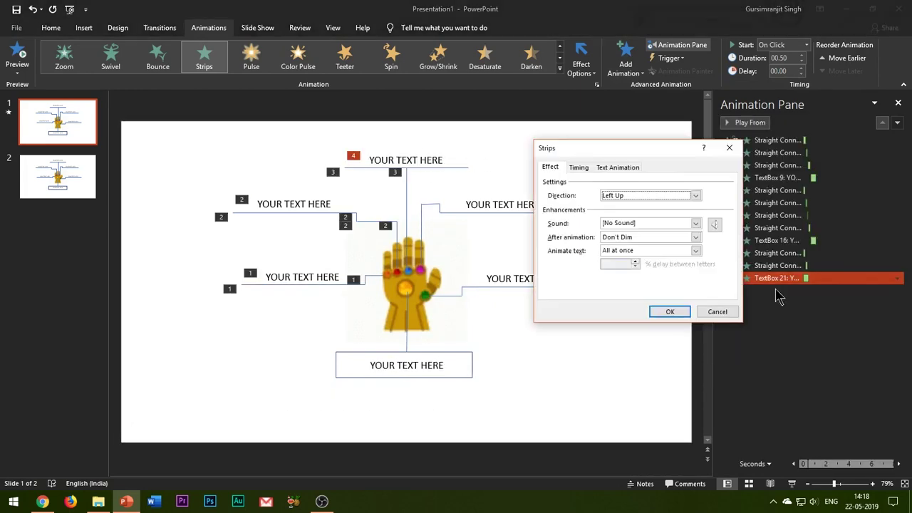
{"action": "left_click", "coordinate": [579, 168]}
{"action": "left_click", "coordinate": [641, 185]}
{"action": "left_click", "coordinate": [632, 211]}
{"action": "left_click", "coordinate": [668, 211]}
{"action": "left_click", "coordinate": [634, 254]}
{"action": "left_click", "coordinate": [668, 312]}
Add Wipe entrance effects to all the connector lines of the pink stone's callout, including its text line
{"action": "left_click", "coordinate": [440, 205]}
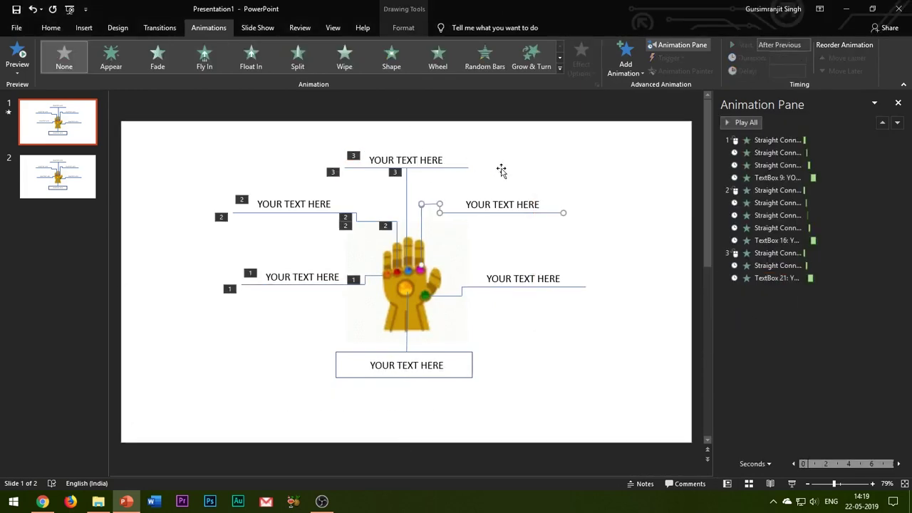
{"action": "left_click", "coordinate": [345, 57]}
{"action": "left_click", "coordinate": [523, 213]}
{"action": "left_click", "coordinate": [440, 209]}
{"action": "left_click", "coordinate": [345, 57]}
Shorten the Wipe duration of the pink stone's long vertical line, with its start set to On Click
{"action": "left_click_drag", "start_coordinate": [764, 329], "coordinate": [768, 311]}
{"action": "left_click", "coordinate": [897, 291]}
{"action": "left_click", "coordinate": [825, 344]}
{"action": "left_click", "coordinate": [578, 166]}
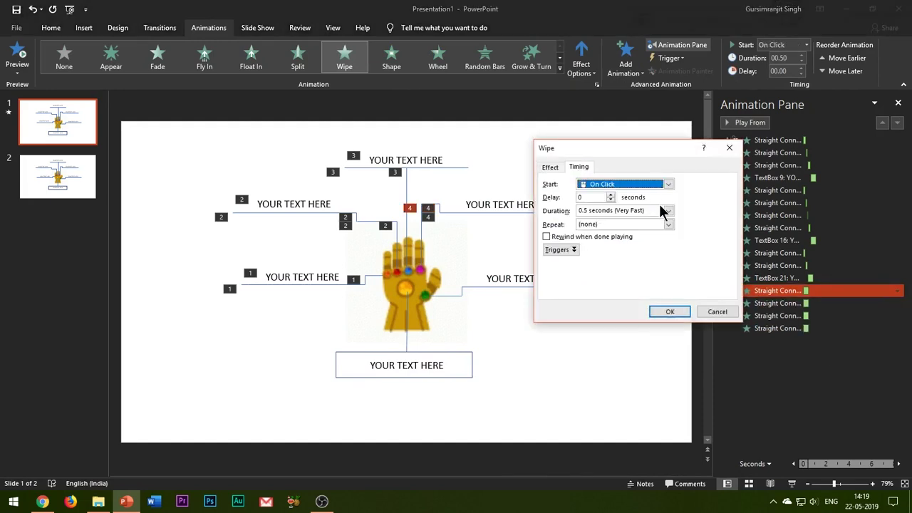
{"action": "left_click", "coordinate": [668, 312]}
Adjust the Wipe direction of the pink stone's short horizontal line and start it After Previous with a 0.1-second duration
{"action": "double_click", "coordinate": [767, 302]}
{"action": "left_click", "coordinate": [663, 197]}
{"action": "left_click", "coordinate": [642, 220]}
{"action": "left_click", "coordinate": [580, 167]}
{"action": "type", "text": ".1"}
{"action": "left_click", "coordinate": [659, 310]}
Set the Wipe of the pink stone's short vertical line to start After Previous with a 0.1-second duration
{"action": "left_click", "coordinate": [440, 208]}
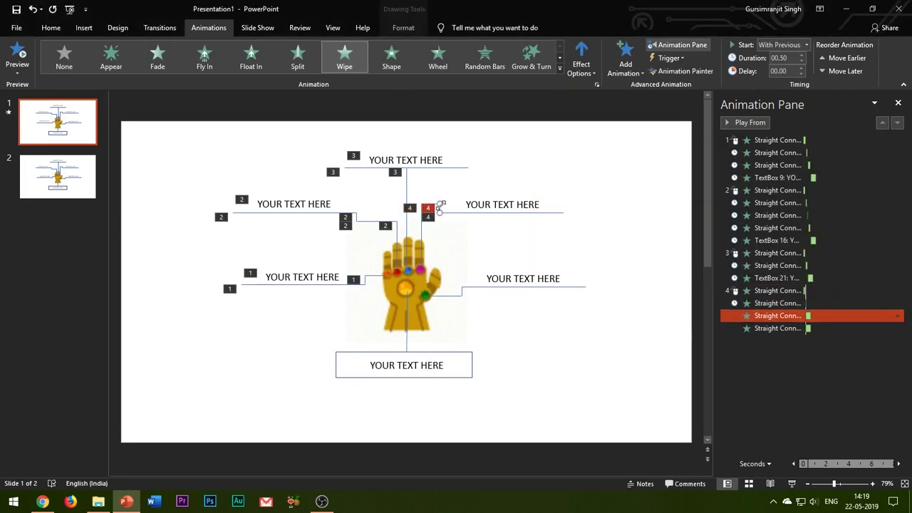
{"action": "double_click", "coordinate": [773, 315]}
{"action": "left_click", "coordinate": [579, 168]}
{"action": "type", "text": ".1"}
{"action": "left_click", "coordinate": [668, 312]}
{"action": "mouse_move", "coordinate": [647, 211]}
{"action": "left_mouse_down"}
{"action": "mouse_move", "coordinate": [577, 211]}
{"action": "mouse_move", "coordinate": [656, 209]}
{"action": "left_mouse_up"}
Set the Wipe of the pink stone's horizontal text line to start After Previous with a 0.1-second duration
{"action": "double_click", "coordinate": [772, 327]}
{"action": "left_click", "coordinate": [838, 382]}
{"action": "left_click", "coordinate": [579, 168]}
{"action": "left_click", "coordinate": [608, 184]}
{"action": "left_click", "coordinate": [606, 212]}
{"action": "type", "text": ".1"}
{"action": "left_click", "coordinate": [669, 312]}
Add the Strips entrance effect to the pink stone's text box, adjust its direction and start it After Previous
{"action": "left_click", "coordinate": [517, 205]}
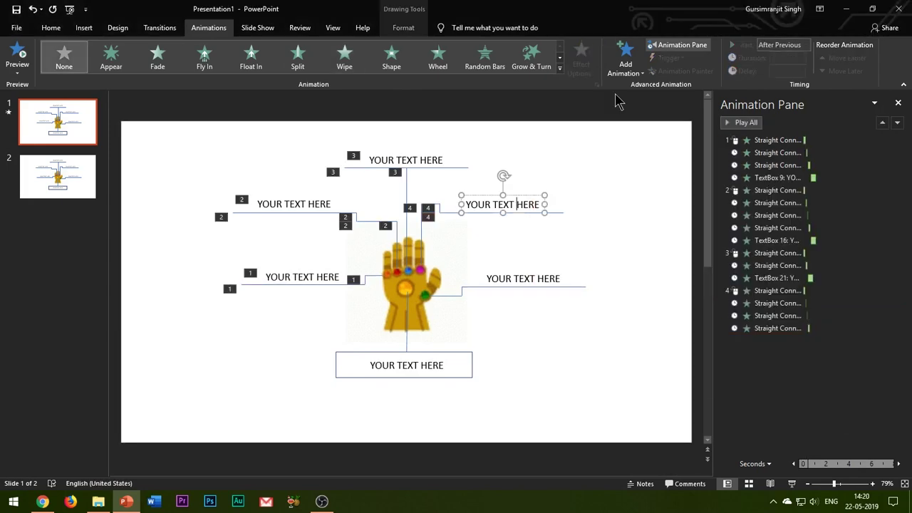
{"action": "left_click", "coordinate": [626, 67]}
{"action": "left_click", "coordinate": [707, 408]}
{"action": "double_click", "coordinate": [767, 340]}
{"action": "left_click", "coordinate": [663, 196]}
{"action": "left_click", "coordinate": [633, 249]}
{"action": "left_click", "coordinate": [579, 168]}
{"action": "left_click", "coordinate": [606, 213]}
{"action": "left_click", "coordinate": [668, 311]}
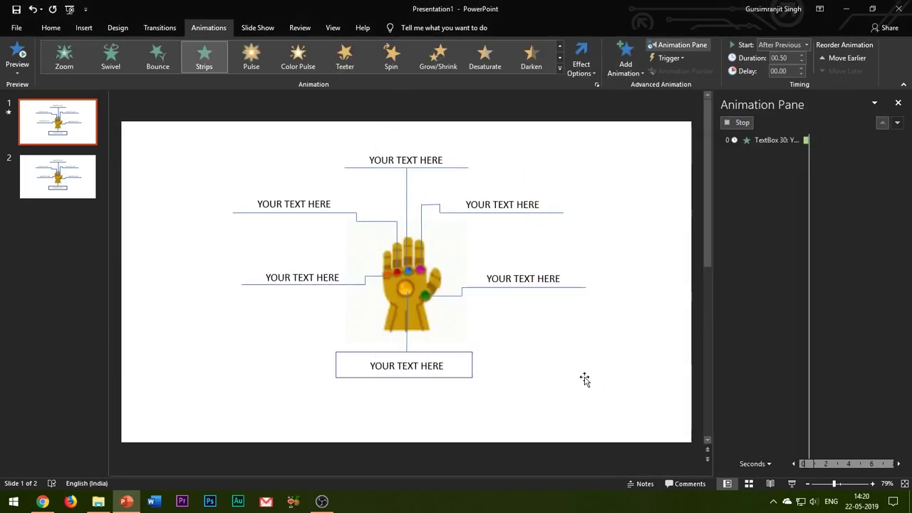
Add Wipe entrance effects to the three connector lines of the green stone's callout
{"action": "left_click", "coordinate": [447, 295]}
{"action": "left_click", "coordinate": [462, 292], "text": "shift"}
{"action": "left_click", "coordinate": [525, 287], "text": "shift"}
{"action": "left_click", "coordinate": [345, 57]}
Adjust the Wipe direction of the green stone's first horizontal line and set its duration to 0.1 seconds
{"action": "double_click", "coordinate": [775, 353]}
{"action": "left_click", "coordinate": [624, 197]}
{"action": "left_click", "coordinate": [622, 223]}
{"action": "left_click", "coordinate": [580, 167]}
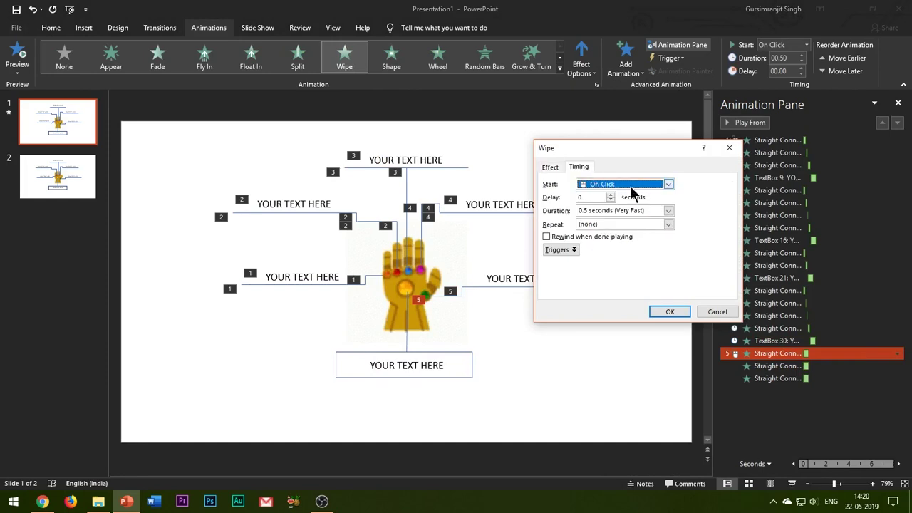
{"action": "type", "text": ".1"}
{"action": "left_click", "coordinate": [669, 312]}
Set the Wipe of the green stone's short vertical line to start After Previous
{"action": "left_click", "coordinate": [461, 292]}
{"action": "double_click", "coordinate": [776, 367]}
{"action": "left_click", "coordinate": [579, 168]}
{"action": "left_click", "coordinate": [620, 183]}
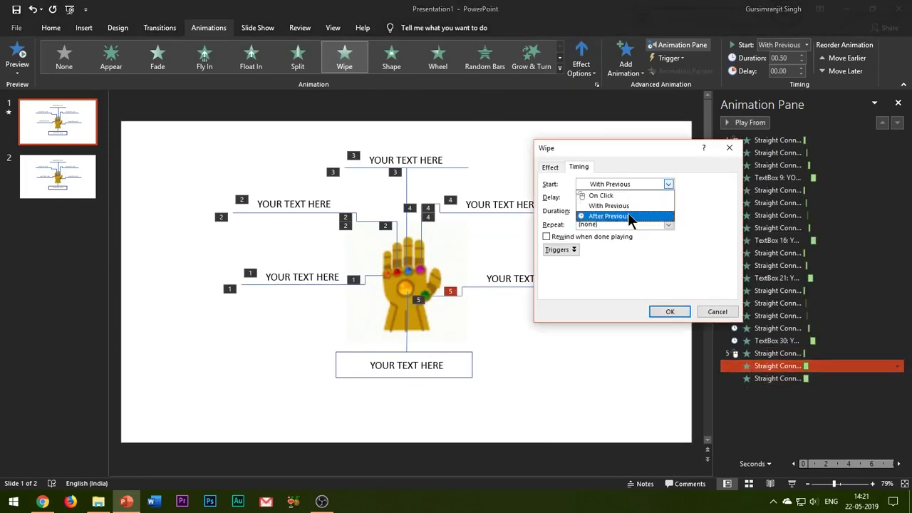
{"action": "left_click", "coordinate": [629, 216]}
Set the Wipe of the green stone's horizontal text line to start After Previous with a 0.1-second duration
{"action": "left_click", "coordinate": [526, 288]}
{"action": "left_click", "coordinate": [898, 378]}
{"action": "left_click", "coordinate": [842, 433]}
{"action": "left_click", "coordinate": [581, 168]}
{"action": "left_click", "coordinate": [620, 184]}
{"action": "type", "text": ".1"}
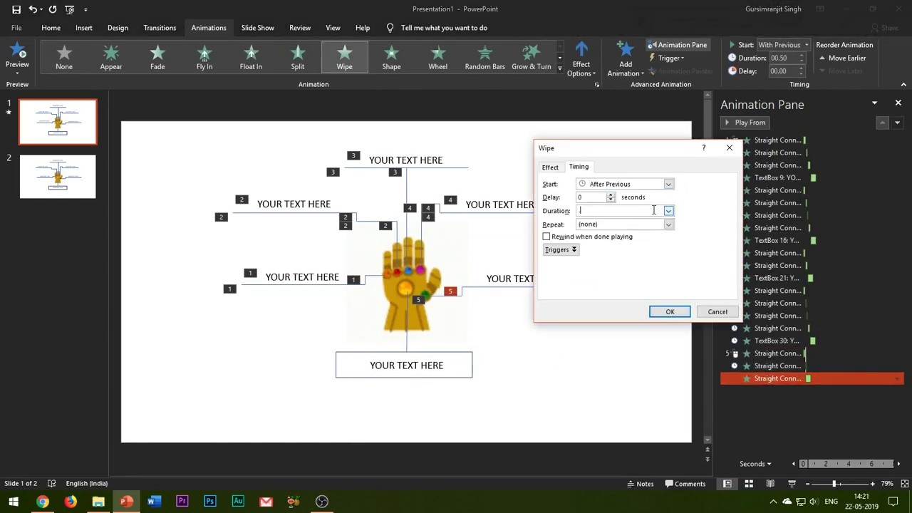
{"action": "left_click", "coordinate": [669, 312]}
Add a Wipe entrance effect to the yellow stone's vertical line and a Wedge entrance effect to the rectangle below the gauntlet
{"action": "left_click", "coordinate": [407, 324]}
{"action": "left_click", "coordinate": [344, 57]}
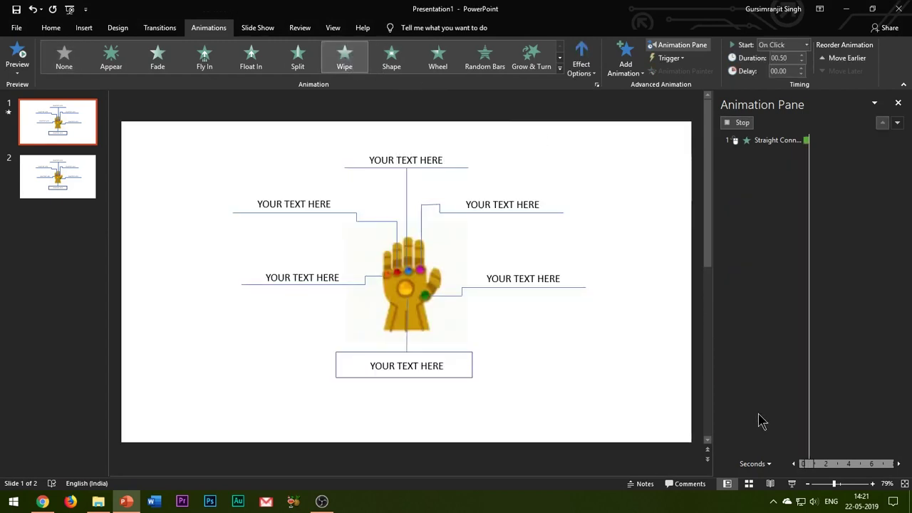
{"action": "left_click", "coordinate": [444, 353]}
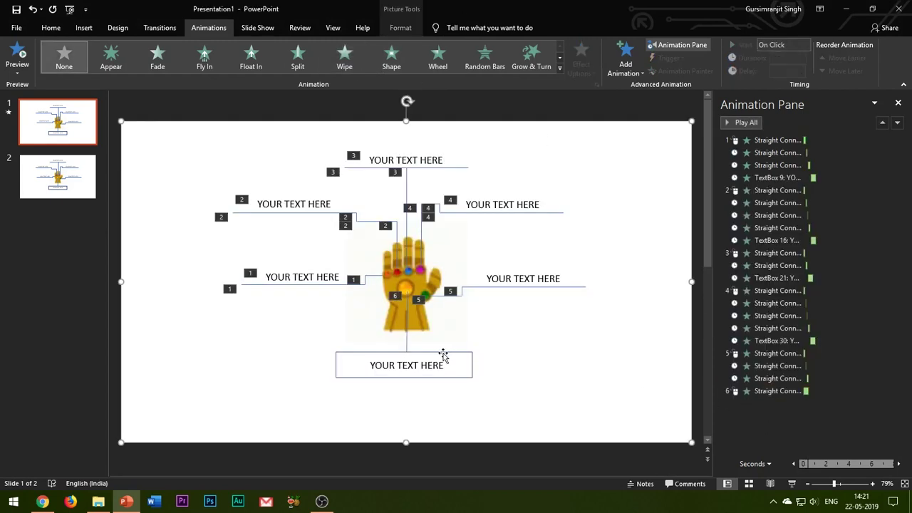
{"action": "left_click", "coordinate": [342, 355]}
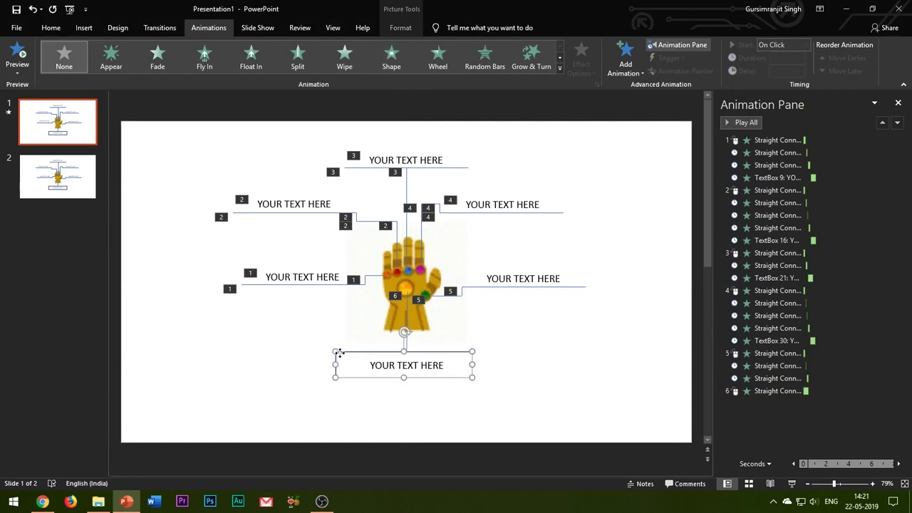
{"action": "left_click", "coordinate": [626, 60]}
{"action": "left_click", "coordinate": [677, 405]}
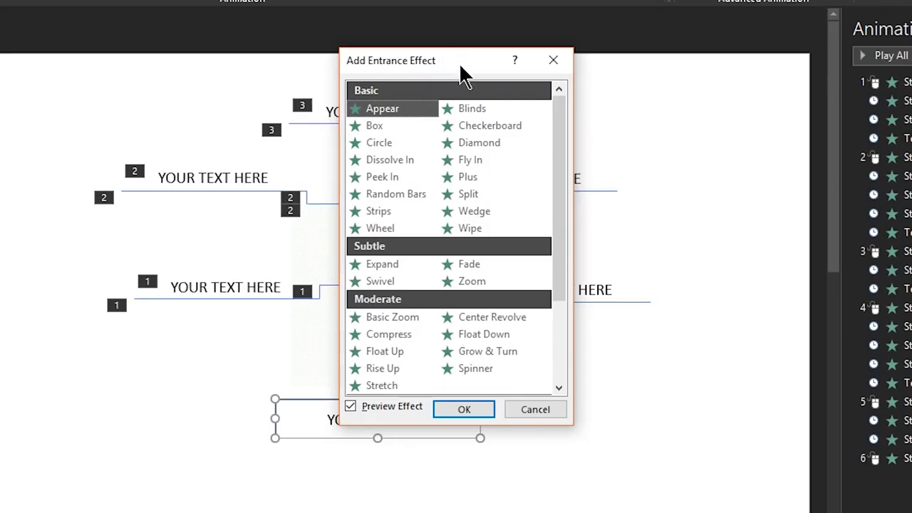
{"action": "left_click", "coordinate": [839, 175]}
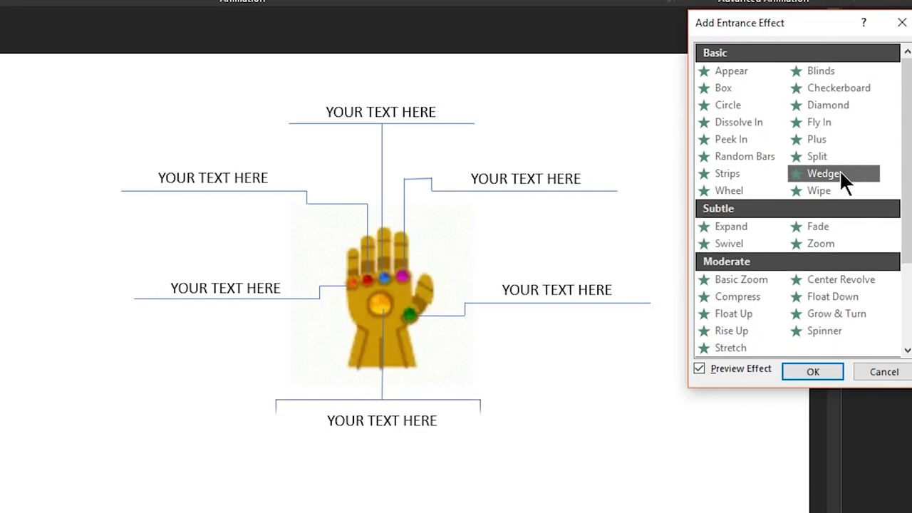
{"action": "left_click", "coordinate": [812, 372]}
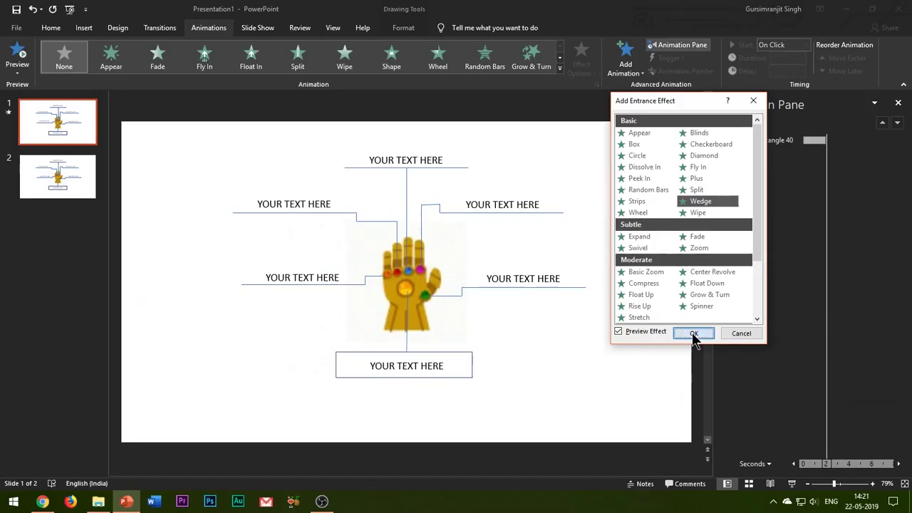
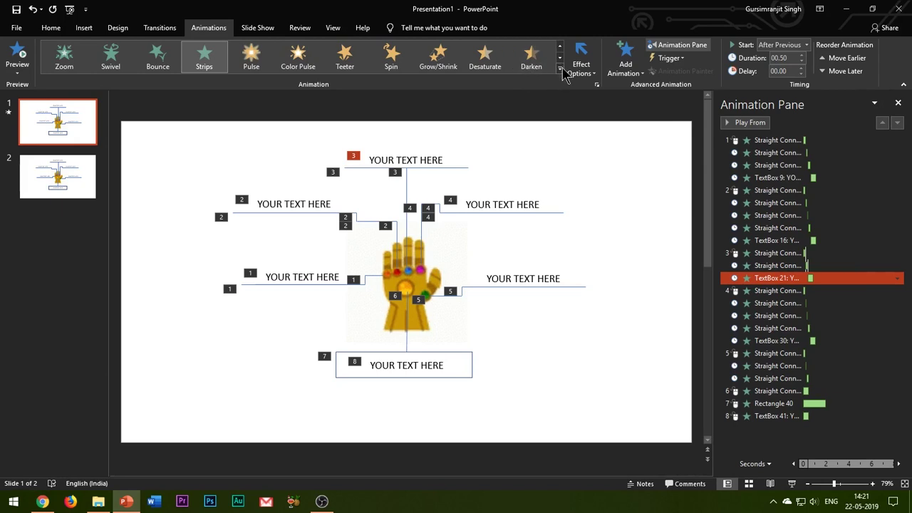
Change the blue stone text box's entrance effect to Split with direction Vertical Out
{"action": "left_click", "coordinate": [560, 69]}
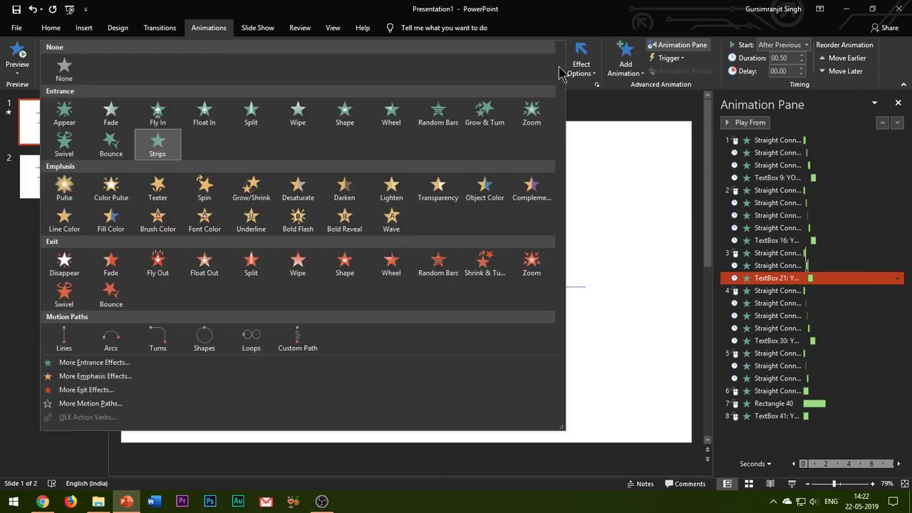
{"action": "left_click", "coordinate": [257, 120]}
{"action": "left_click", "coordinate": [777, 278]}
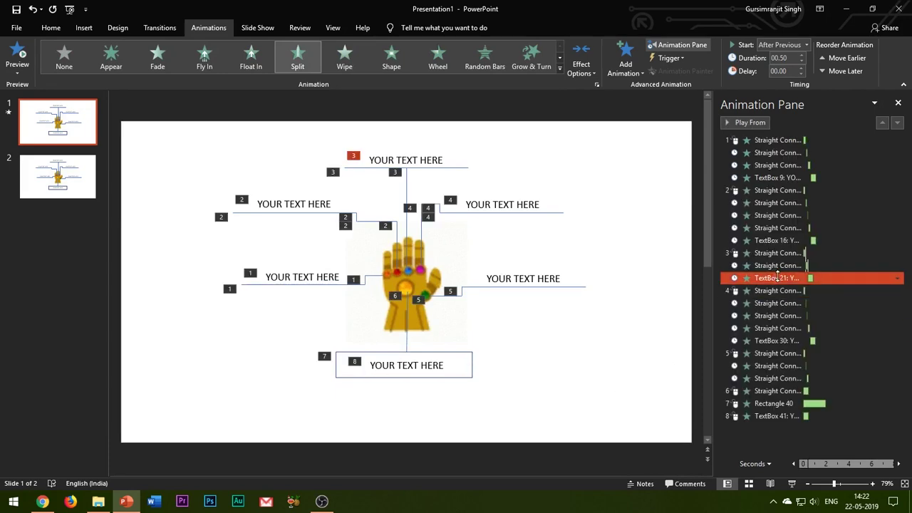
{"action": "left_click", "coordinate": [898, 278]}
{"action": "left_click", "coordinate": [829, 345]}
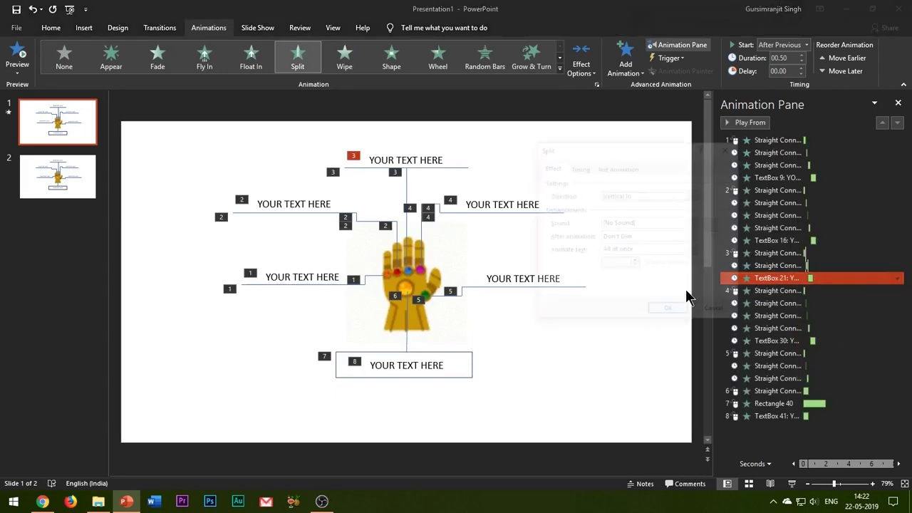
{"action": "left_click", "coordinate": [579, 167]}
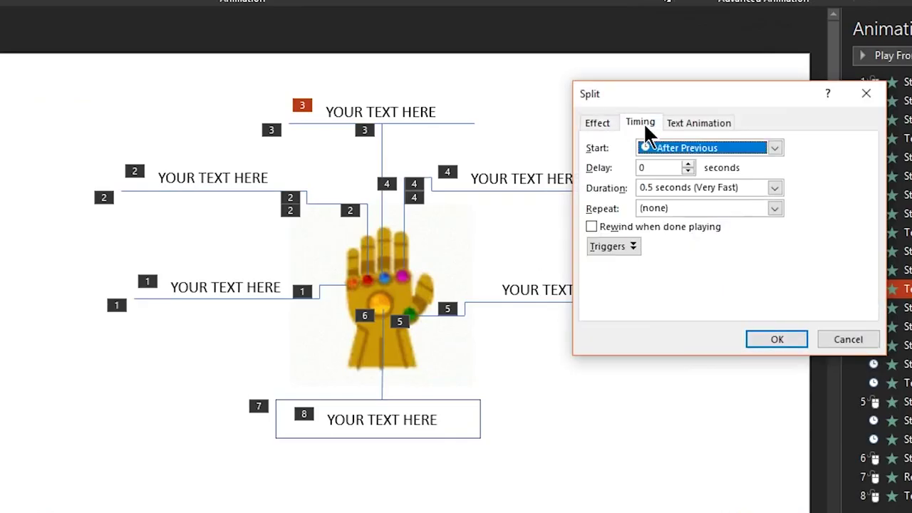
{"action": "left_click", "coordinate": [590, 121]}
{"action": "left_click", "coordinate": [715, 161]}
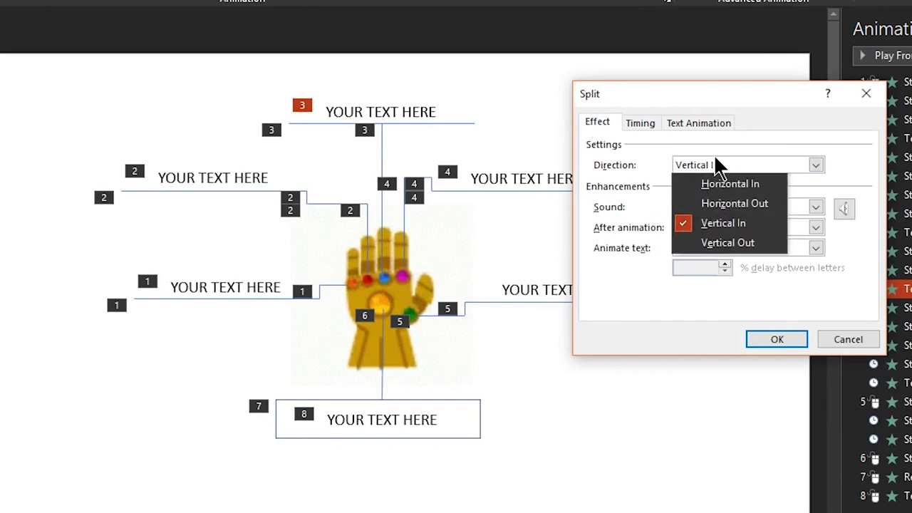
{"action": "left_click", "coordinate": [733, 243]}
{"action": "left_click", "coordinate": [642, 124]}
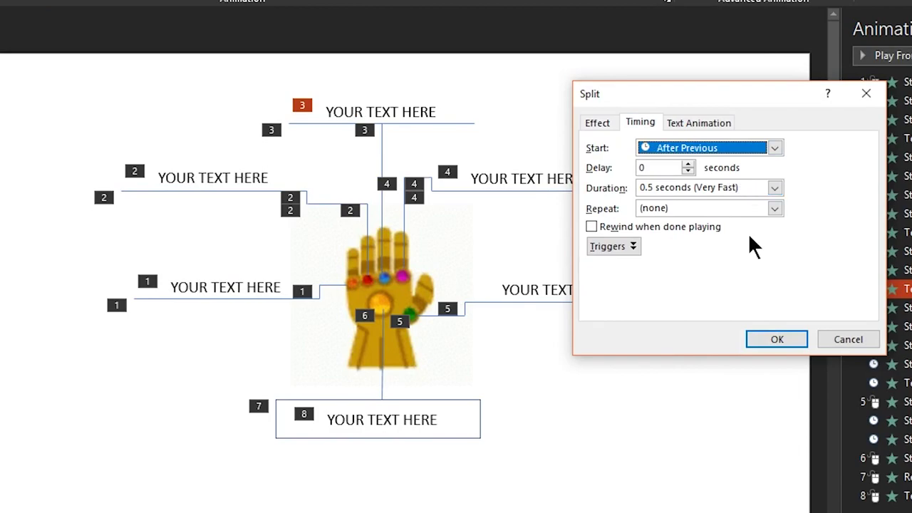
{"action": "left_click", "coordinate": [766, 340]}
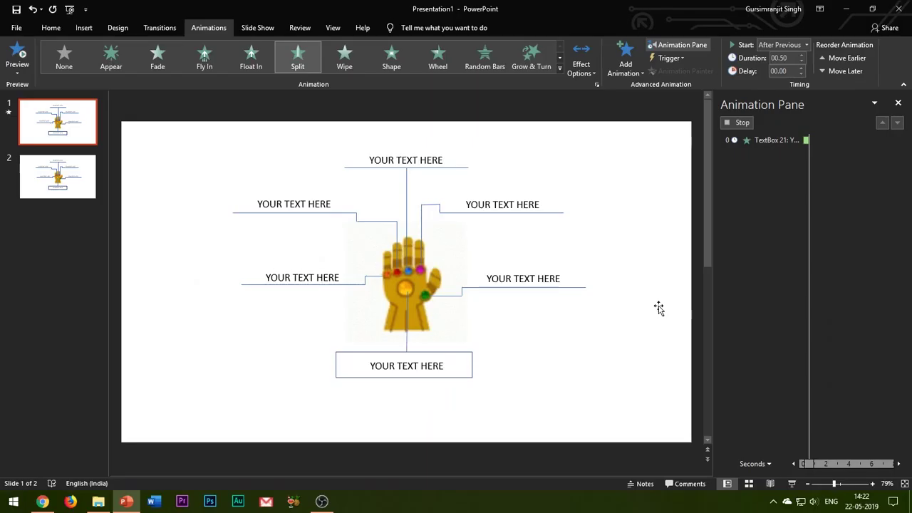
{"action": "left_click", "coordinate": [654, 314]}
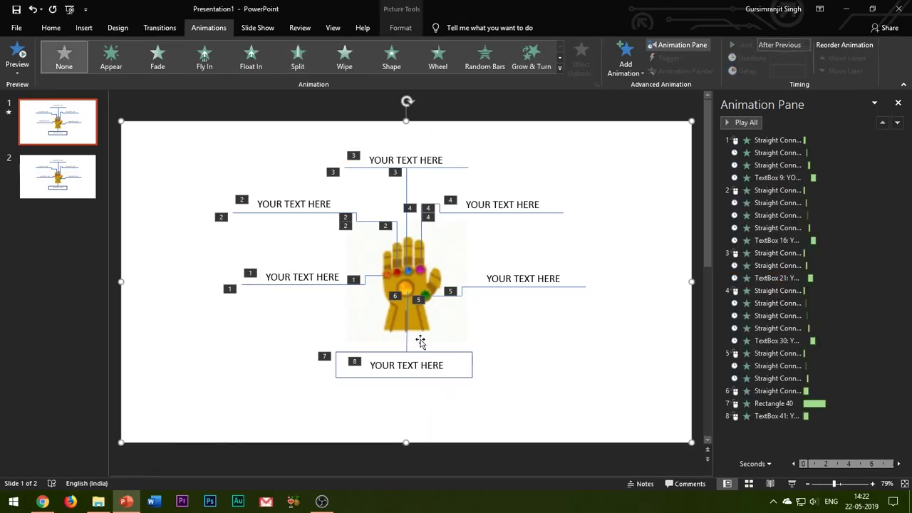
Set the Wipe of the yellow stone's vertical line to direction From Top with a 0.2-second duration
{"action": "left_click", "coordinate": [761, 392]}
{"action": "right_click", "coordinate": [761, 393]}
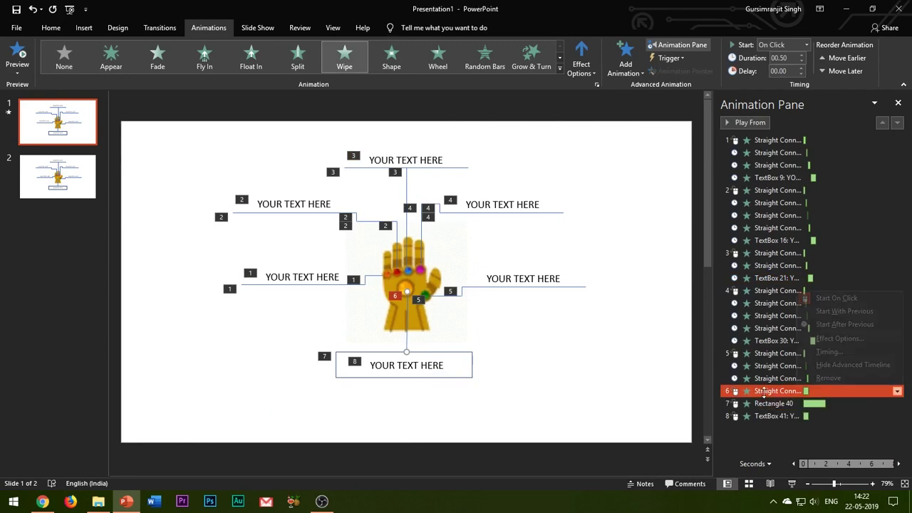
{"action": "left_click", "coordinate": [840, 338]}
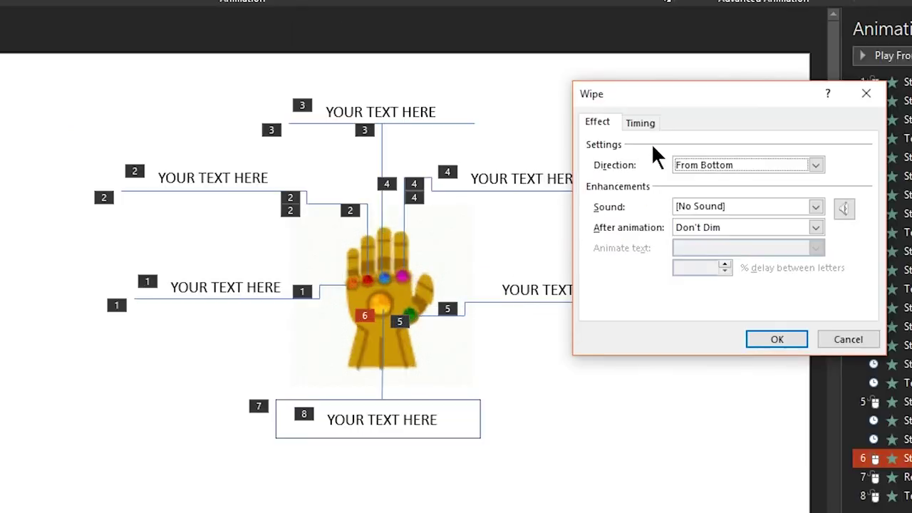
{"action": "left_click", "coordinate": [732, 169]}
{"action": "left_click", "coordinate": [723, 189]}
{"action": "left_click", "coordinate": [703, 165]}
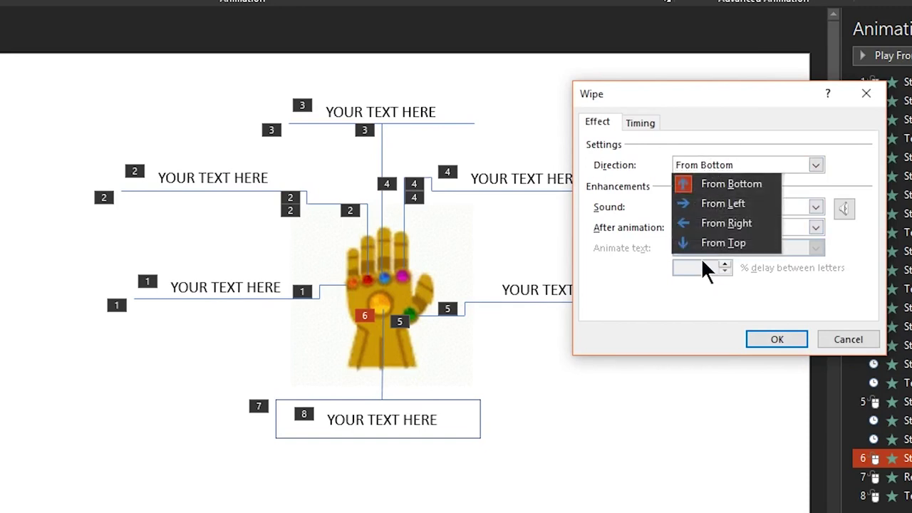
{"action": "left_click", "coordinate": [720, 243]}
{"action": "left_click", "coordinate": [639, 122]}
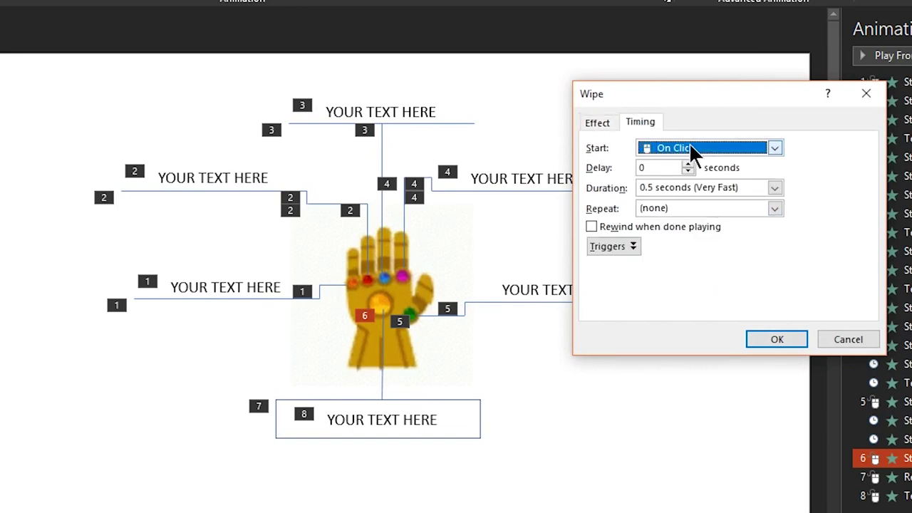
{"action": "left_click", "coordinate": [748, 186]}
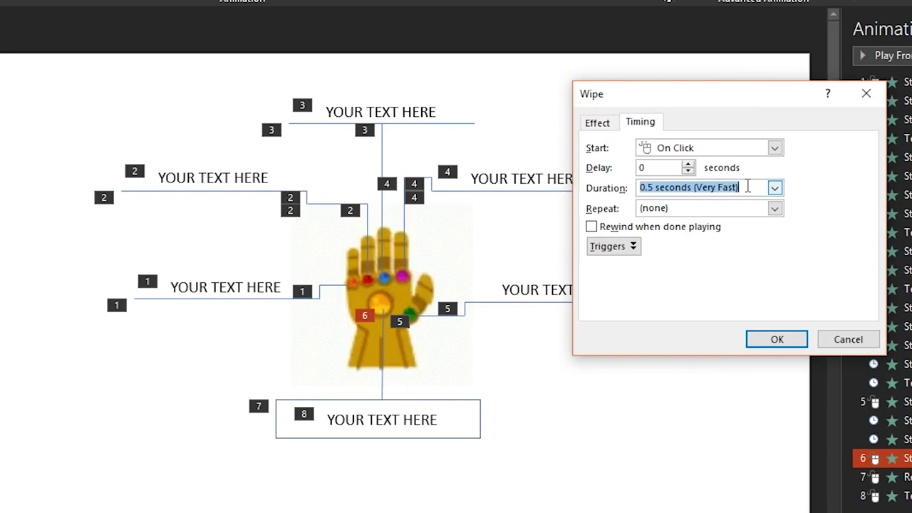
{"action": "type", "text": ".2"}
{"action": "key", "text": "Return"}
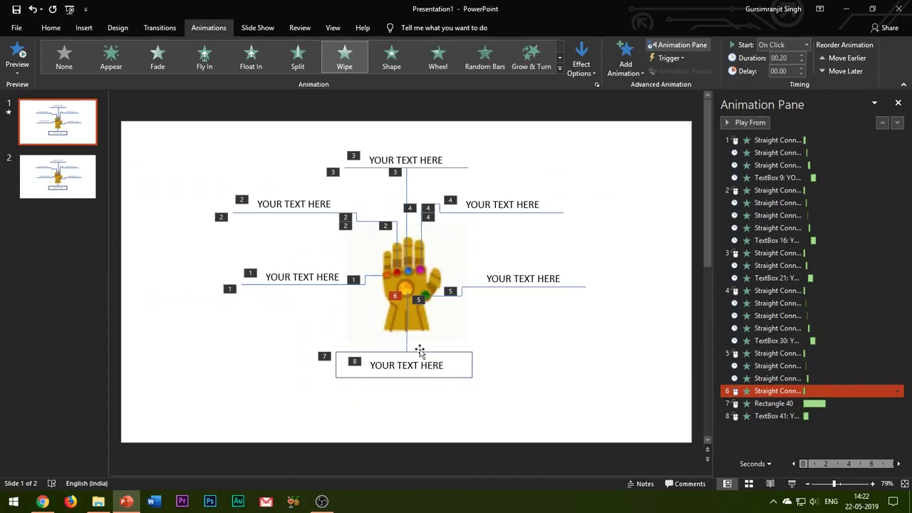
Set the Wedge of the rectangle below the gauntlet to start After Previous with a 0.5-second duration
{"action": "left_click", "coordinate": [395, 356]}
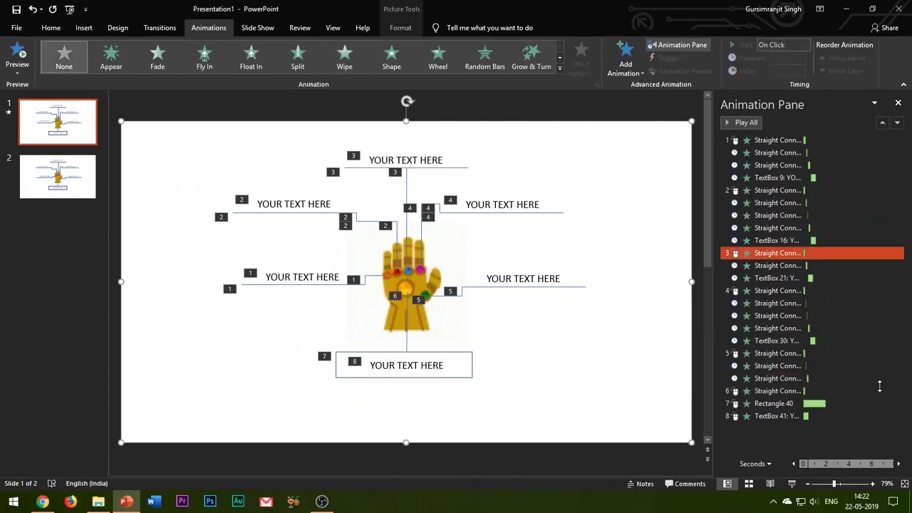
{"action": "right_click", "coordinate": [762, 403]}
{"action": "left_click", "coordinate": [841, 351]}
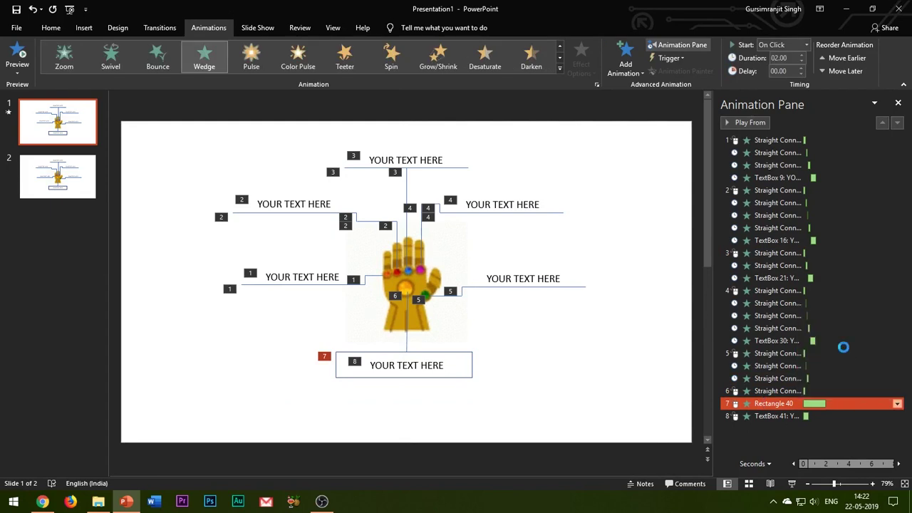
{"action": "left_click", "coordinate": [579, 167]}
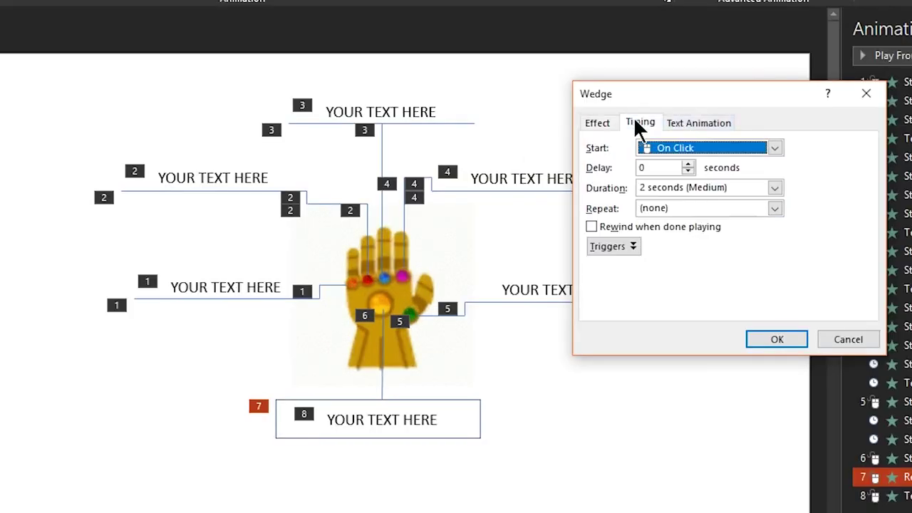
{"action": "left_click", "coordinate": [600, 123]}
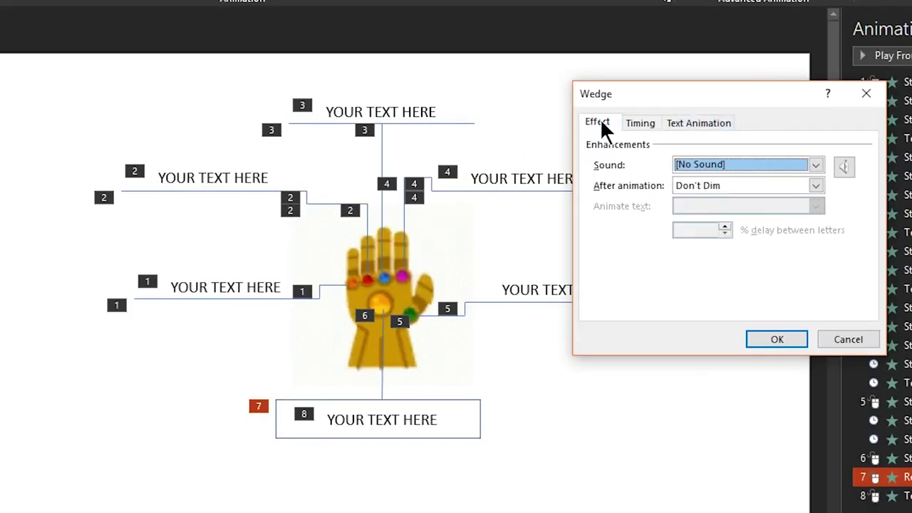
{"action": "left_click", "coordinate": [640, 123]}
{"action": "left_click", "coordinate": [773, 148]}
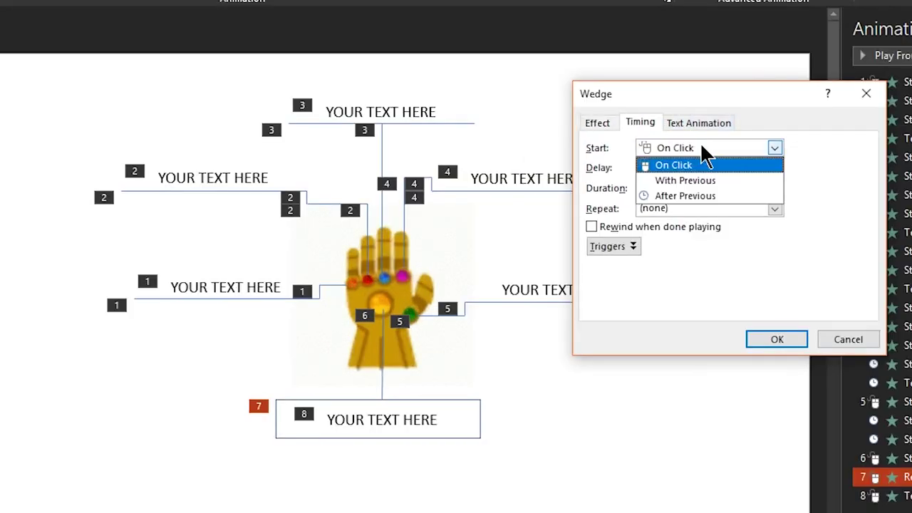
{"action": "left_click", "coordinate": [706, 195]}
{"action": "left_click", "coordinate": [744, 186]}
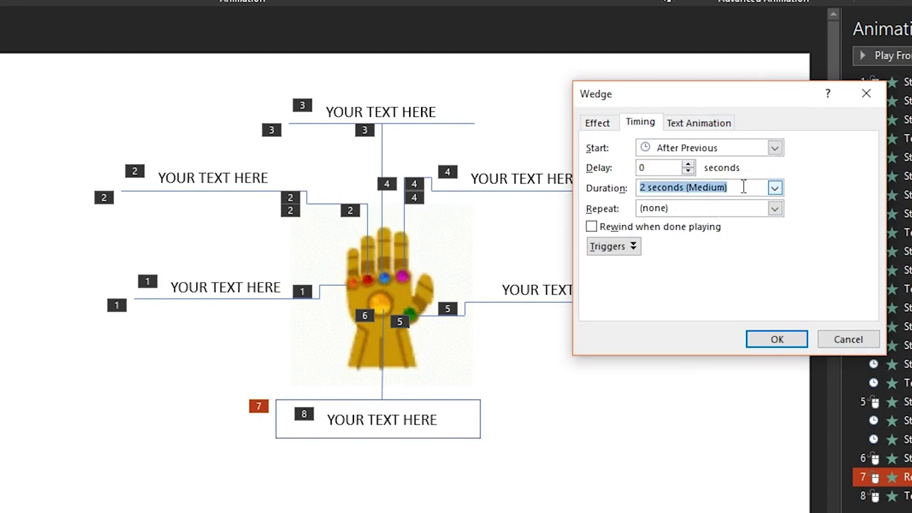
{"action": "type", "text": ".5"}
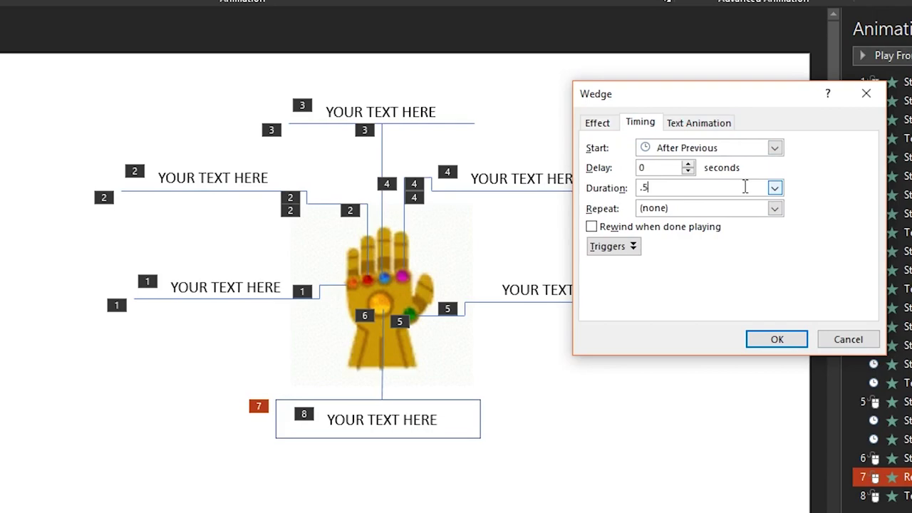
{"action": "left_click", "coordinate": [796, 342]}
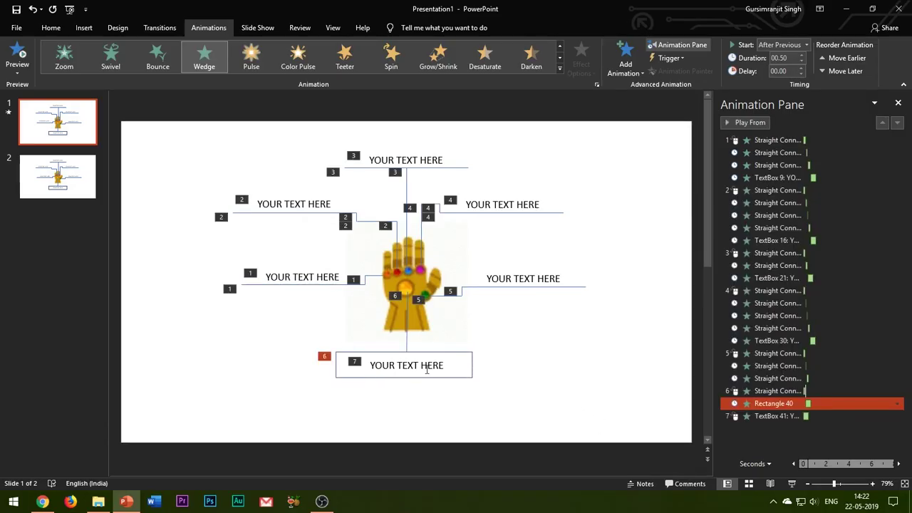
Change the Split direction of the text box inside the lower rectangle to Vertical Out
{"action": "left_click", "coordinate": [427, 369]}
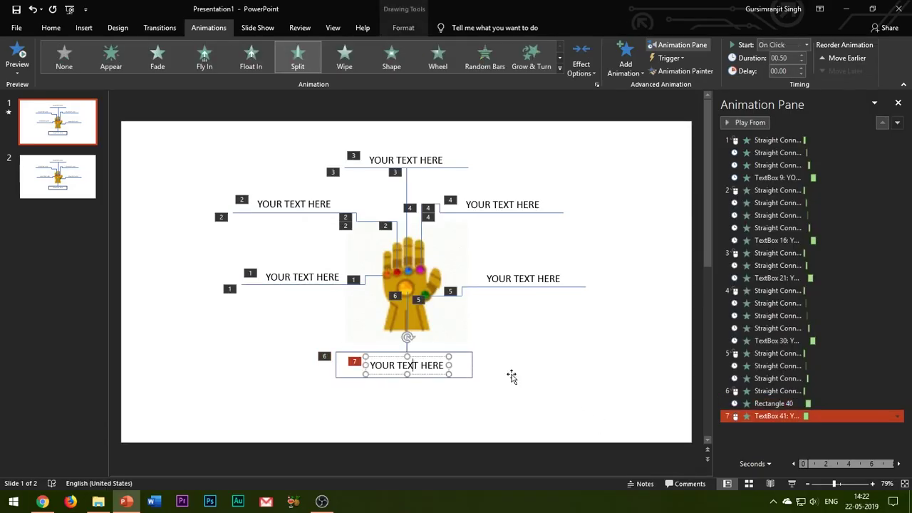
{"action": "right_click", "coordinate": [779, 419]}
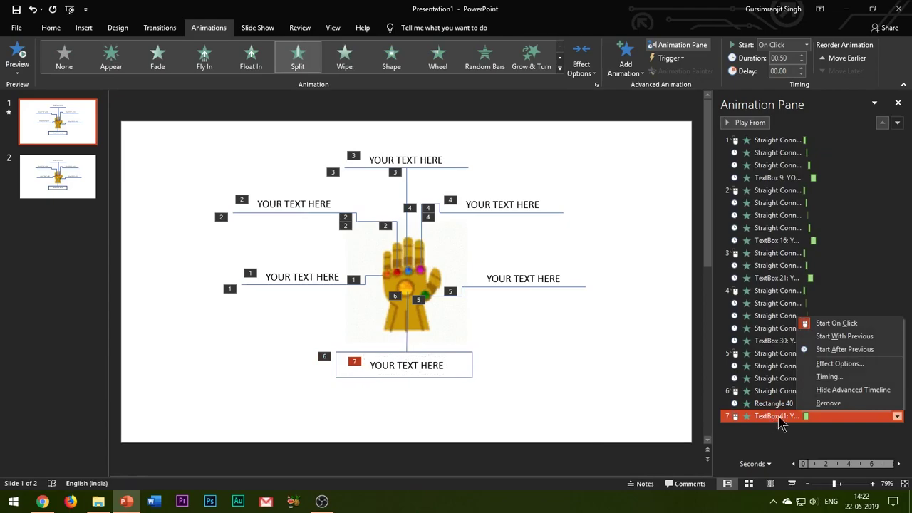
{"action": "left_click", "coordinate": [819, 363]}
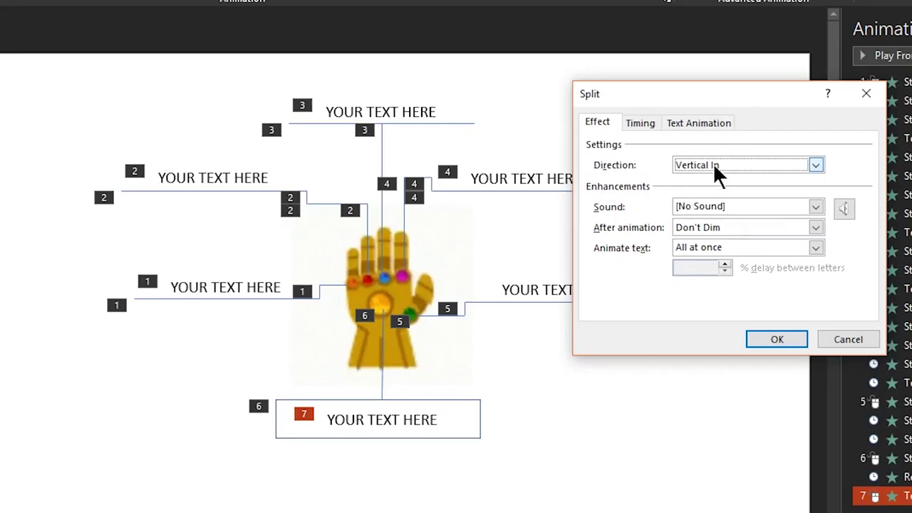
{"action": "left_click", "coordinate": [715, 167]}
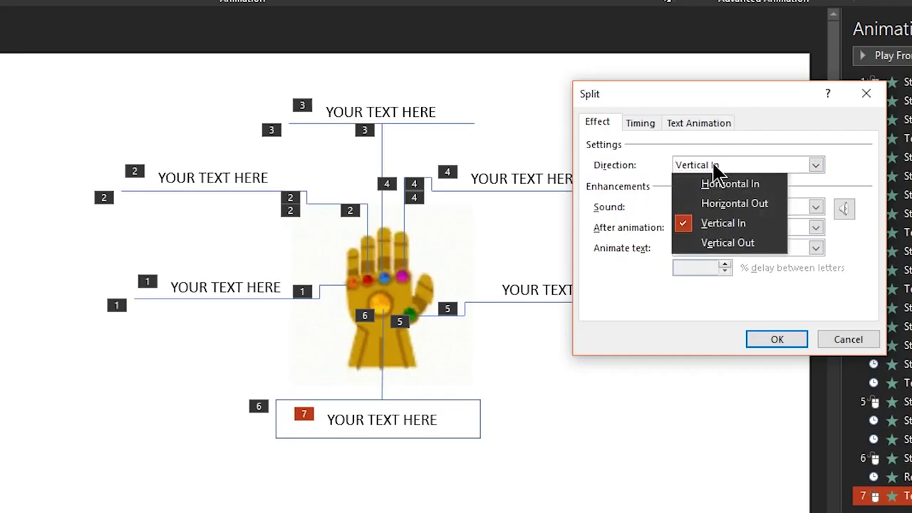
{"action": "left_click", "coordinate": [750, 243]}
Set the Split of the lower rectangle's text box to start After Previous with a 0.25-second duration
{"action": "left_click", "coordinate": [645, 129]}
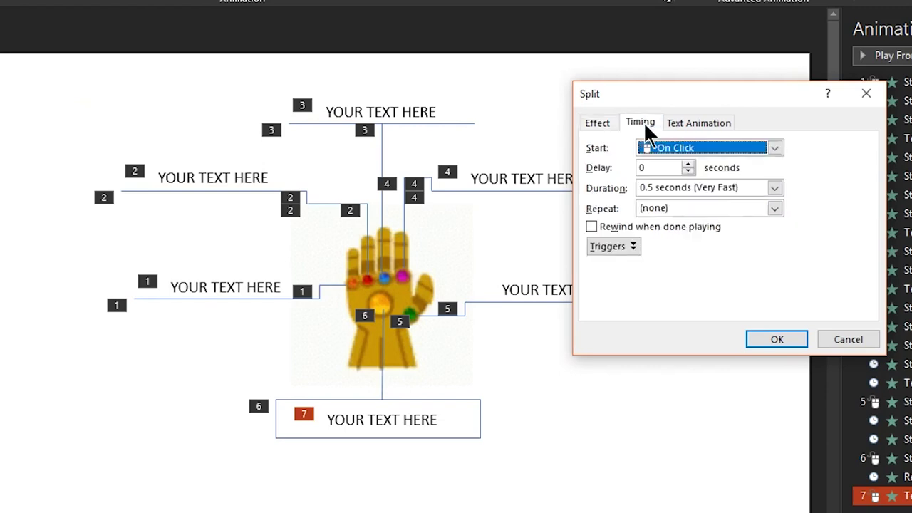
{"action": "left_click", "coordinate": [713, 150]}
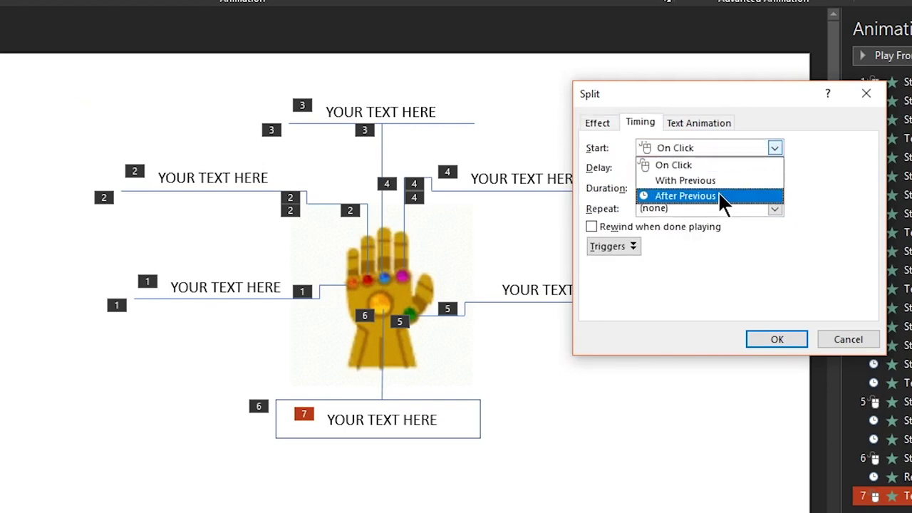
{"action": "left_click", "coordinate": [724, 199]}
{"action": "left_click", "coordinate": [760, 187]}
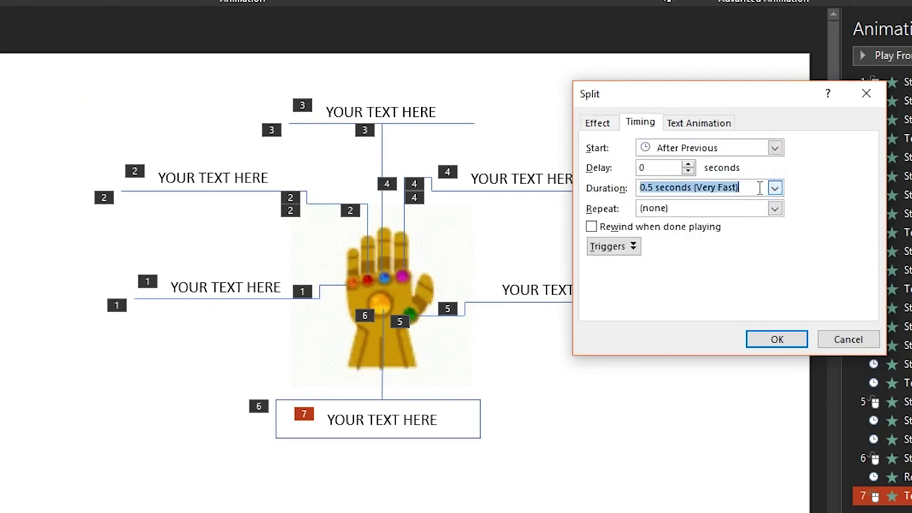
{"action": "type", "text": "."}
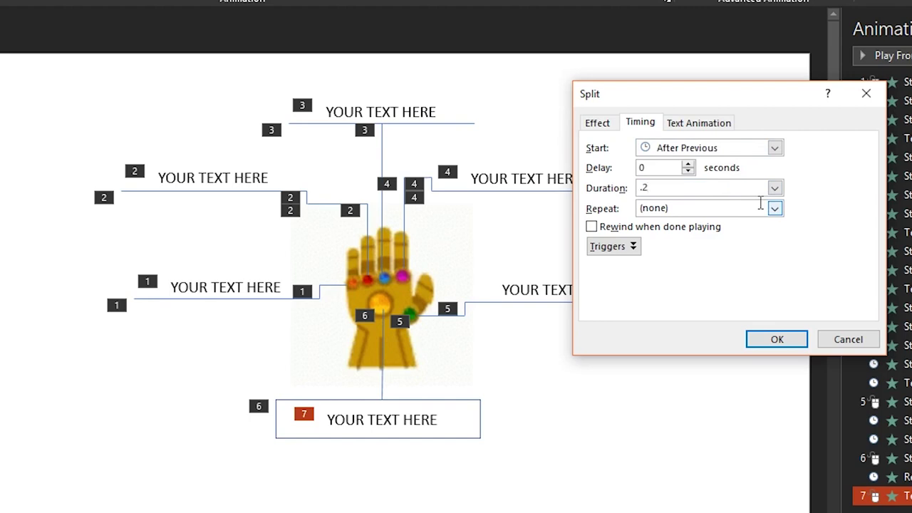
{"action": "type", "text": "5"}
{"action": "left_click", "coordinate": [784, 340]}
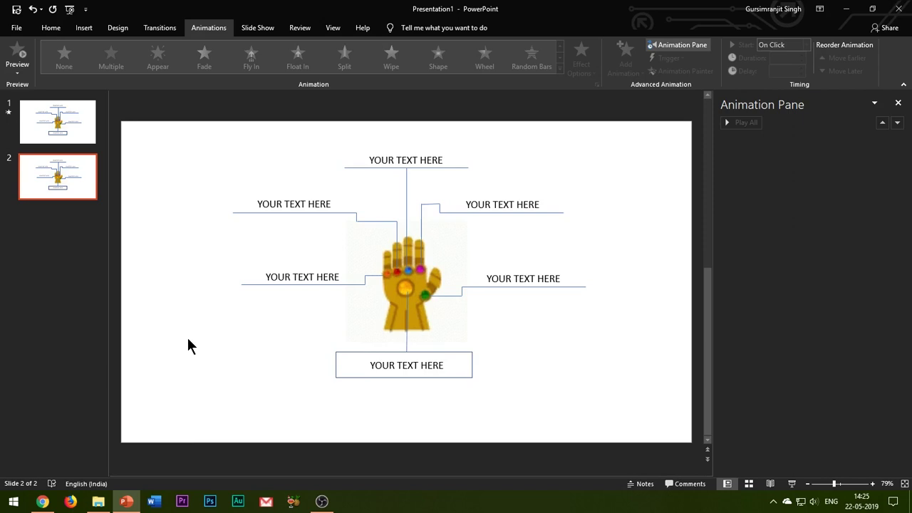
Add a Dissolve Out exit effect to all callout lines, text boxes and the rectangle on slide 2
{"action": "key", "text": "ctrl+a"}
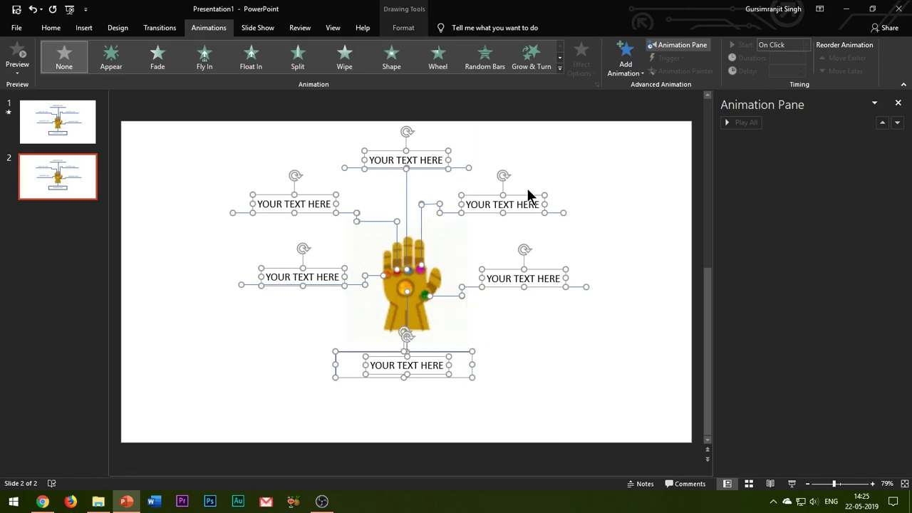
{"action": "left_click", "coordinate": [625, 57]}
{"action": "left_click", "coordinate": [653, 434]}
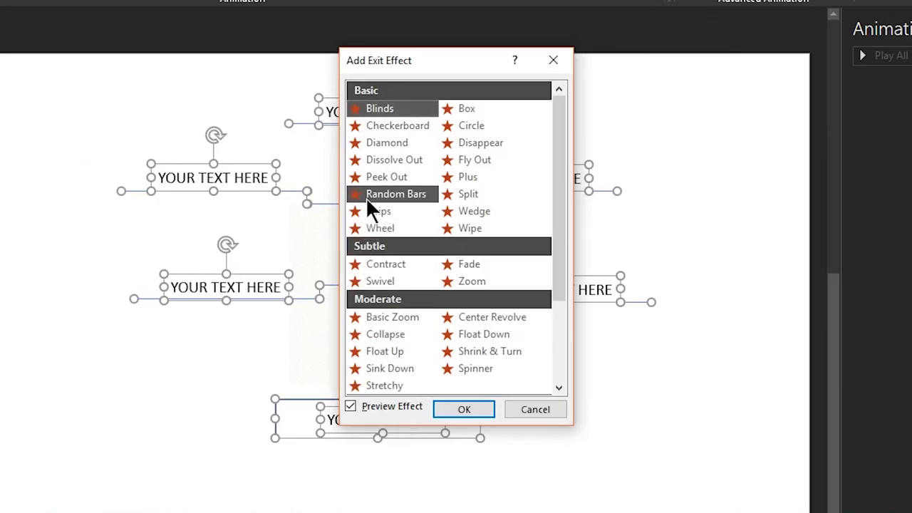
{"action": "left_click", "coordinate": [397, 159]}
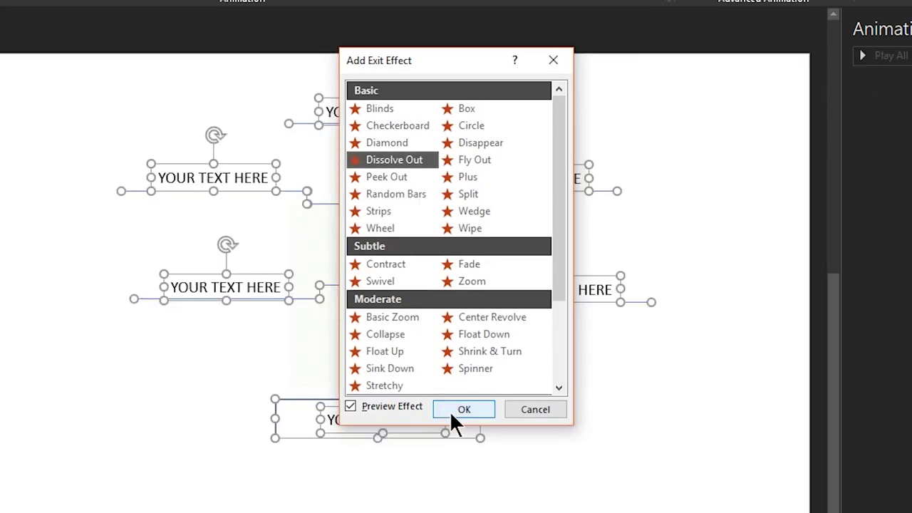
{"action": "left_click", "coordinate": [450, 411]}
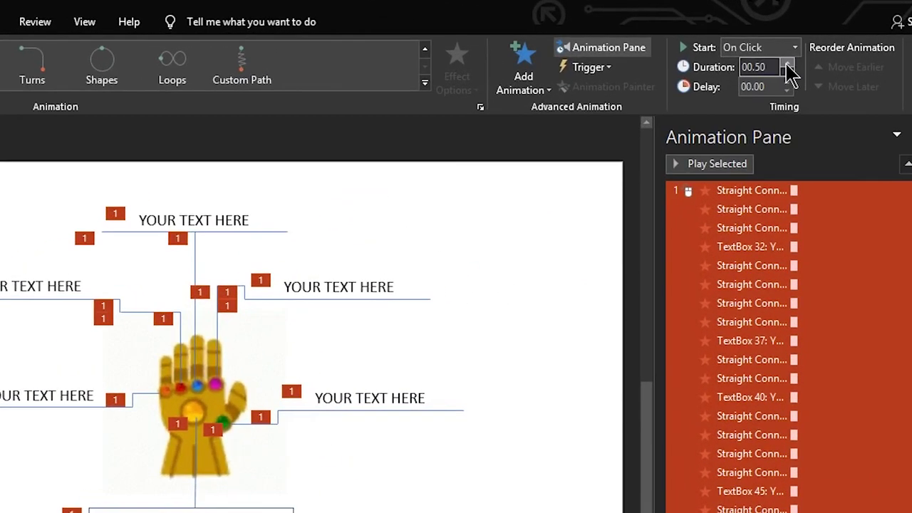
Set the duration of all Dissolve Out effects on slide 2 to 1 second and their delay to 0.5 seconds
{"action": "left_click", "coordinate": [789, 63]}
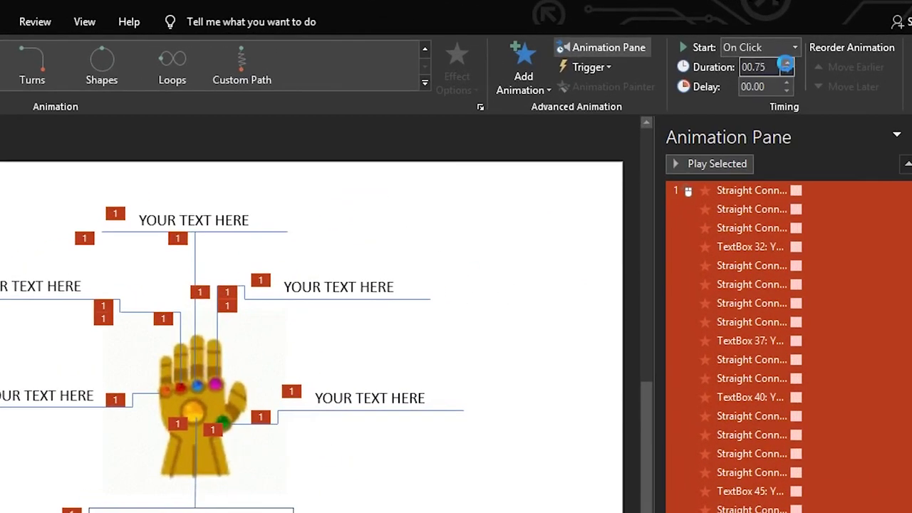
{"action": "left_click", "coordinate": [789, 63]}
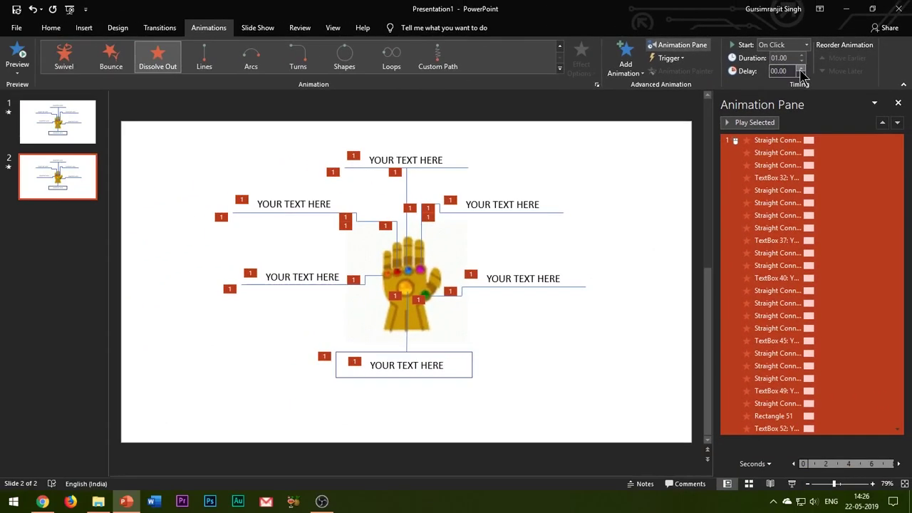
{"action": "left_click", "coordinate": [790, 80]}
{"action": "left_click", "coordinate": [789, 80]}
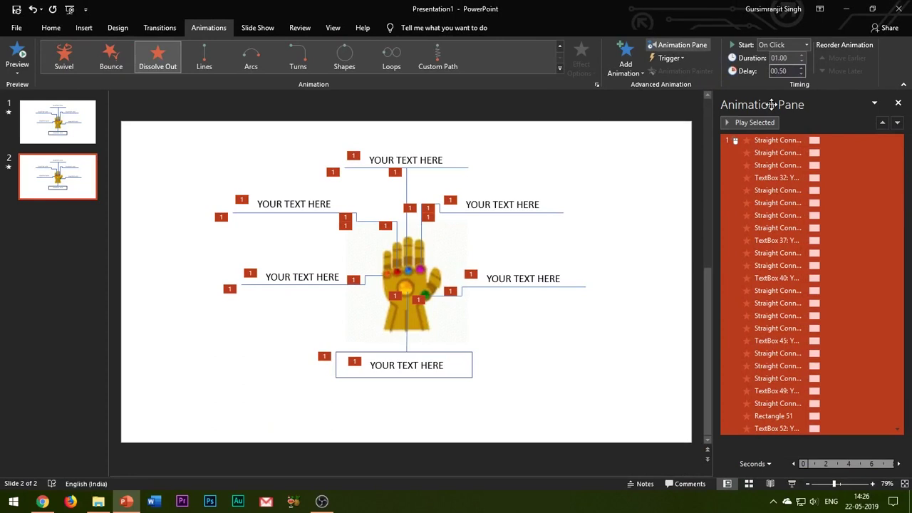
Make all Dissolve Out effects on slide 2 start With Previous
{"action": "left_click", "coordinate": [777, 140]}
{"action": "left_click", "coordinate": [897, 140]}
{"action": "left_click", "coordinate": [812, 165]}
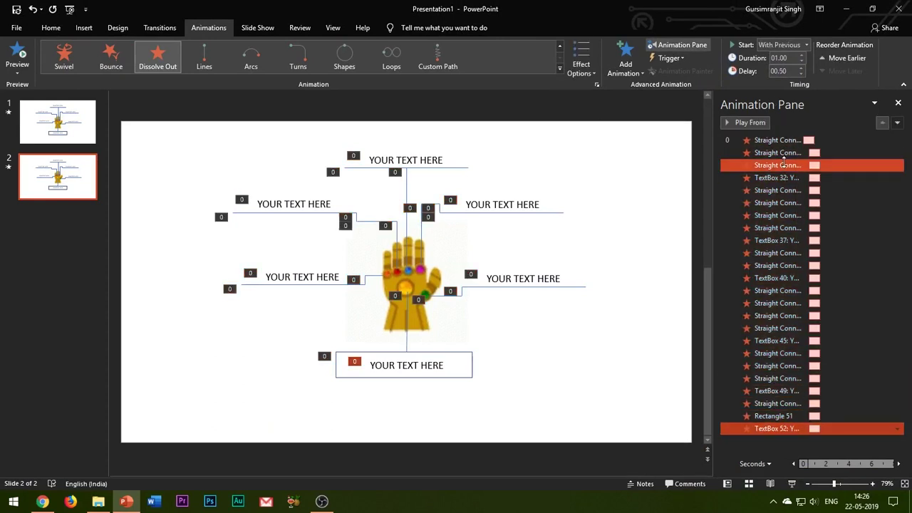
{"action": "key", "text": "ctrl+a"}
{"action": "right_click", "coordinate": [794, 225]}
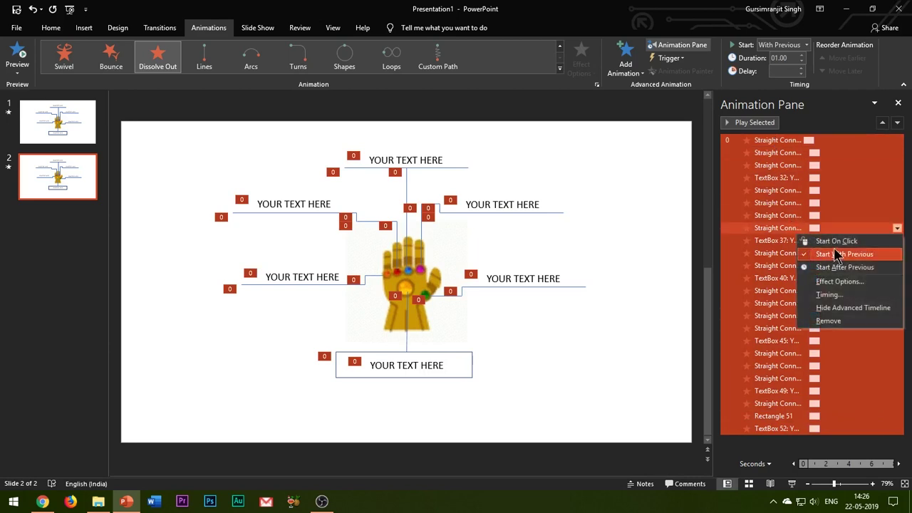
{"action": "left_click", "coordinate": [834, 252]}
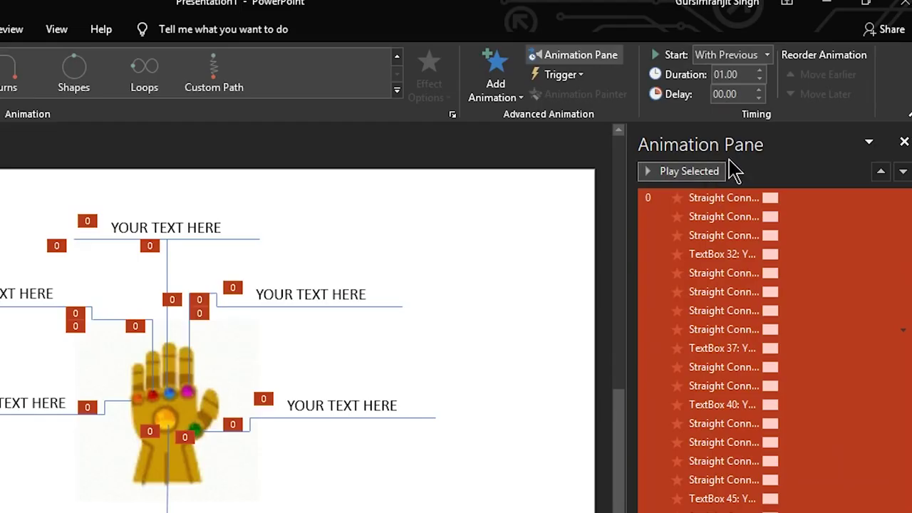
Set the delay of all Dissolve Out effects on slide 2 to 2.25 seconds
{"action": "left_click", "coordinate": [801, 68]}
{"action": "left_click", "coordinate": [801, 68]}
{"action": "left_click", "coordinate": [758, 89]}
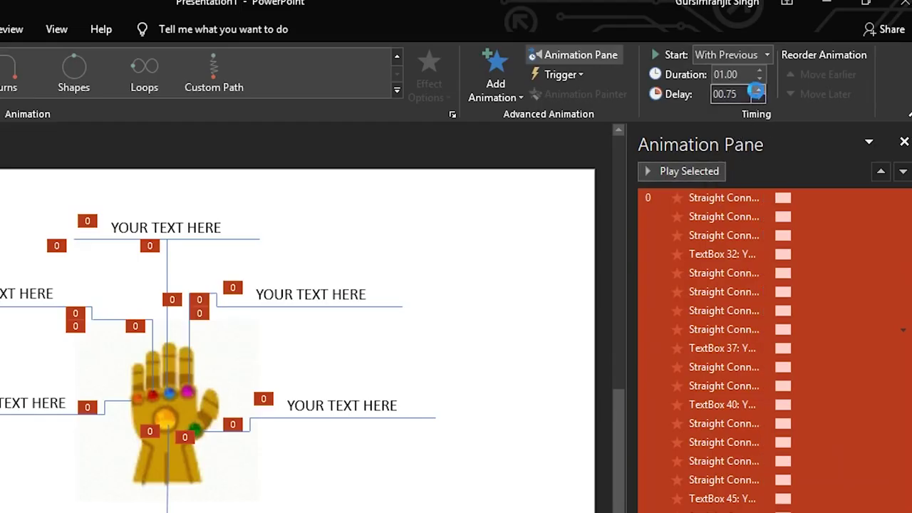
{"action": "left_click", "coordinate": [758, 90]}
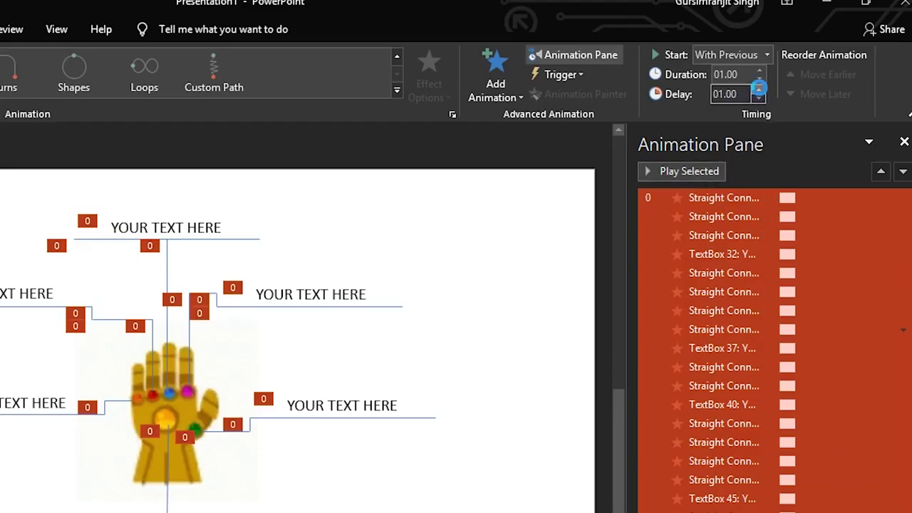
{"action": "left_click", "coordinate": [758, 90]}
{"action": "left_click", "coordinate": [758, 90]}
{"action": "left_click", "coordinate": [759, 89]}
{"action": "left_click", "coordinate": [758, 90]}
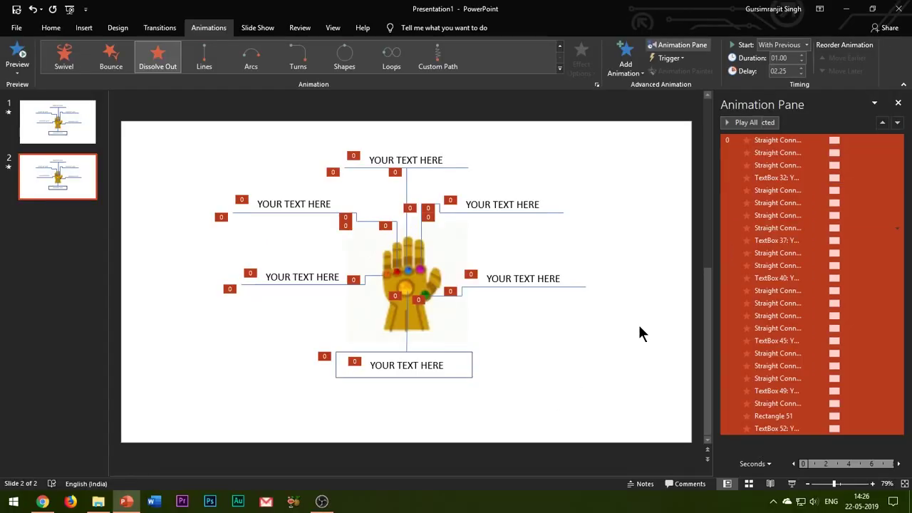
Deselect the effects and preview the Dissolve Out animation as a slide show, returning to the editing view at the end
{"action": "left_click", "coordinate": [519, 483]}
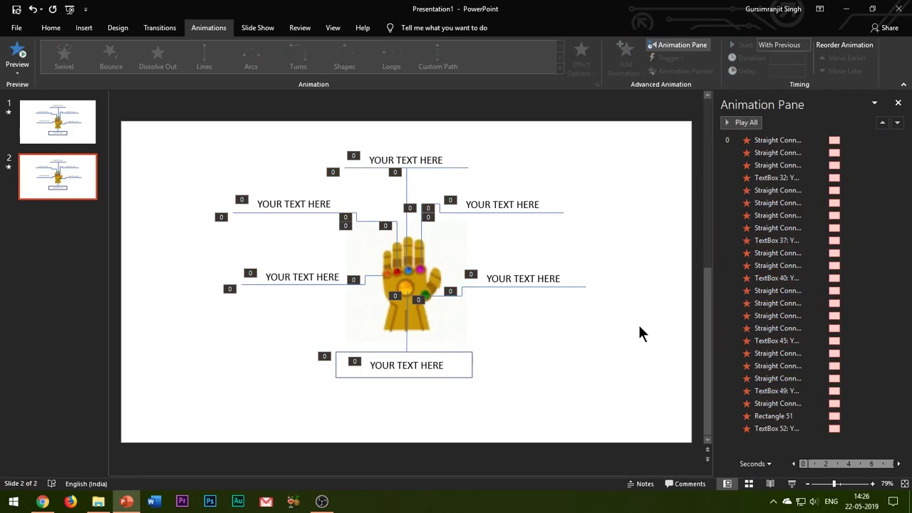
{"action": "key", "text": "F5"}
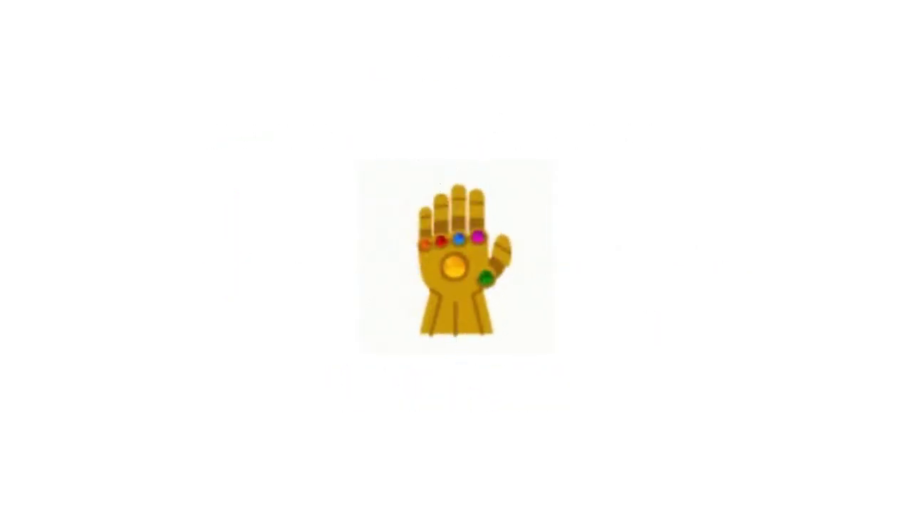
{"action": "key", "text": "Escape"}
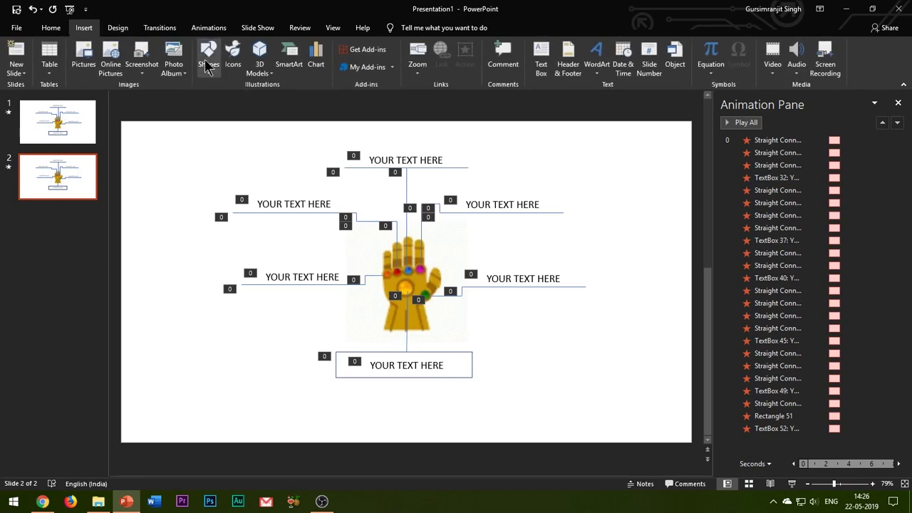